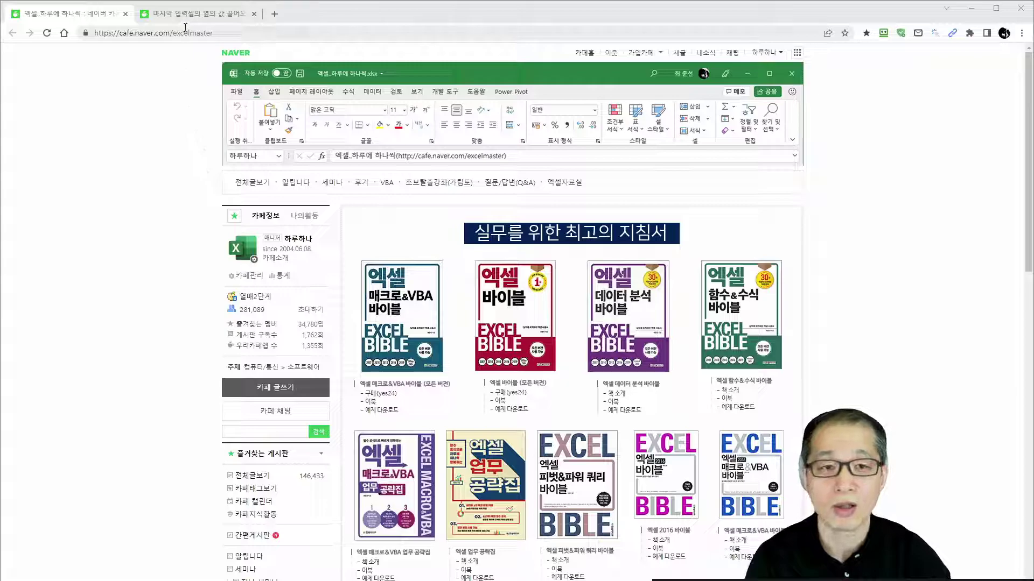
Step: Open the forum question about pulling the value beside the last filled cell and examine its title and attached example file
{"action": "key", "text": "ctrl+Tab"}
{"action": "scroll", "coordinate": [215, 275], "scroll_direction": "down", "scroll_amount": 3}
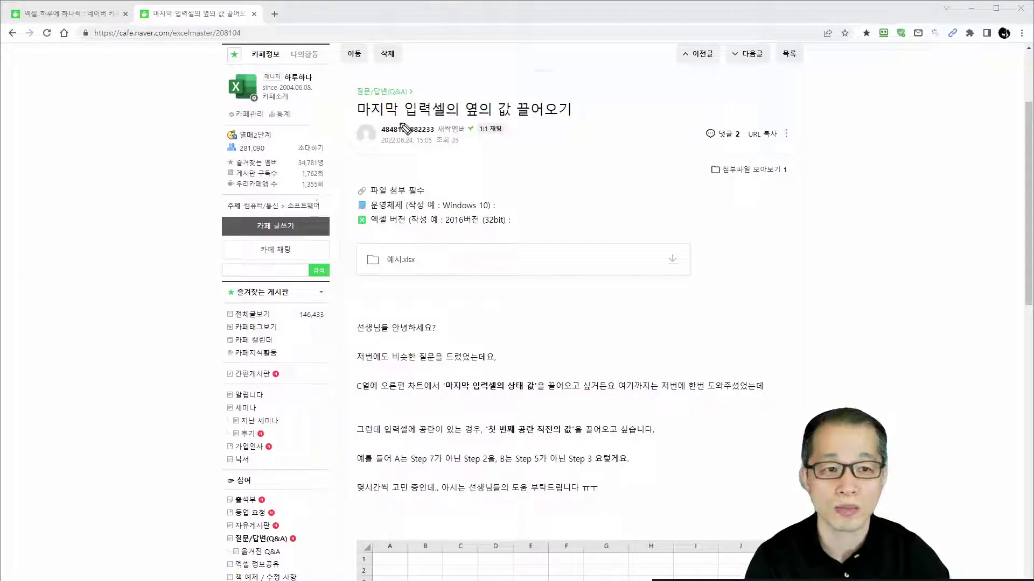
{"action": "mouse_move", "coordinate": [353, 124]}
{"action": "left_mouse_down"}
{"action": "mouse_move", "coordinate": [568, 125]}
{"action": "mouse_move", "coordinate": [605, 136]}
{"action": "mouse_move", "coordinate": [600, 146]}
{"action": "mouse_move", "coordinate": [628, 155]}
{"action": "mouse_move", "coordinate": [626, 164]}
{"action": "mouse_move", "coordinate": [666, 155]}
{"action": "left_mouse_up"}
{"action": "mouse_move", "coordinate": [418, 277]}
{"action": "left_mouse_down"}
{"action": "mouse_move", "coordinate": [368, 264]}
{"action": "mouse_move", "coordinate": [441, 262]}
{"action": "mouse_move", "coordinate": [421, 280]}
{"action": "left_mouse_up"}
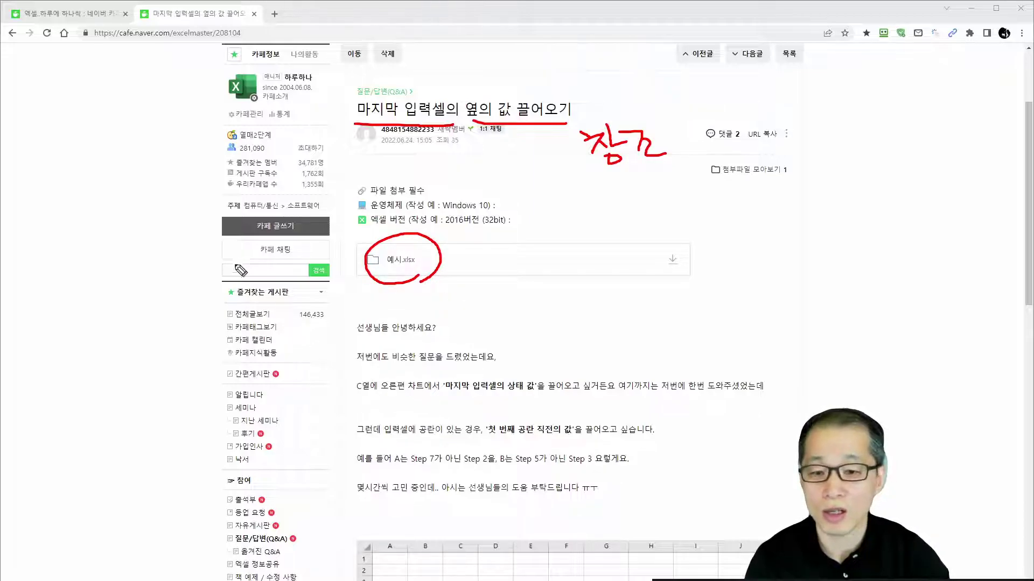
{"action": "key", "text": "Escape"}
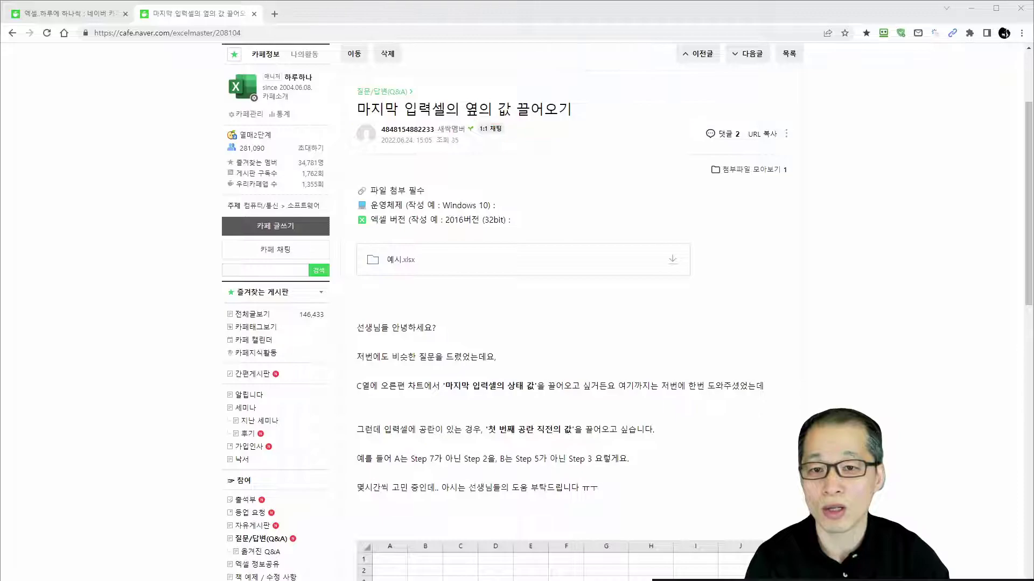
Step: Examine the post's sample tables, comparing the wanted status for codes A, B and C with each code's first blank in the step table
{"action": "scroll", "coordinate": [375, 353], "scroll_direction": "down", "scroll_amount": 5}
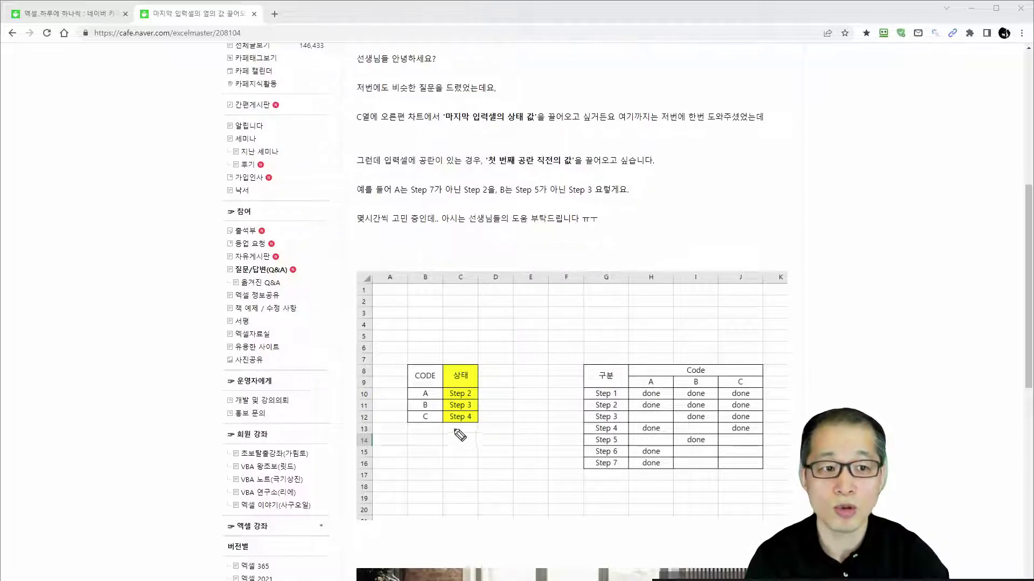
{"action": "mouse_move", "coordinate": [484, 397]}
{"action": "left_mouse_down"}
{"action": "mouse_move", "coordinate": [485, 409]}
{"action": "mouse_move", "coordinate": [443, 422]}
{"action": "mouse_move", "coordinate": [474, 391]}
{"action": "mouse_move", "coordinate": [486, 402]}
{"action": "left_mouse_up"}
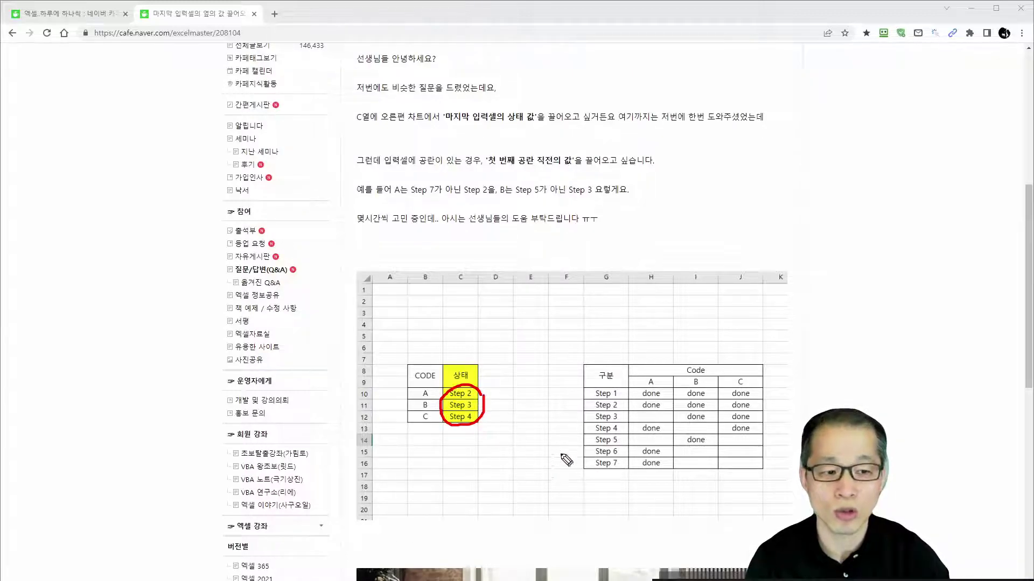
{"action": "mouse_move", "coordinate": [585, 390]}
{"action": "left_mouse_down"}
{"action": "mouse_move", "coordinate": [634, 389]}
{"action": "mouse_move", "coordinate": [637, 473]}
{"action": "mouse_move", "coordinate": [598, 468]}
{"action": "mouse_move", "coordinate": [586, 455]}
{"action": "mouse_move", "coordinate": [585, 389]}
{"action": "left_mouse_up"}
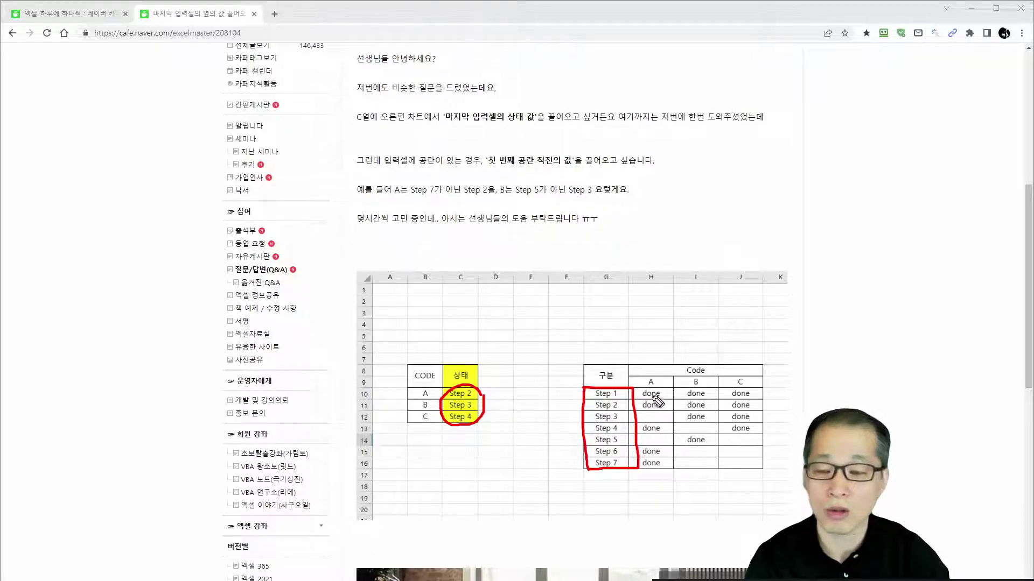
{"action": "left_click_drag", "start_coordinate": [659, 375], "coordinate": [750, 389]}
{"action": "left_click_drag", "start_coordinate": [420, 386], "coordinate": [420, 439]}
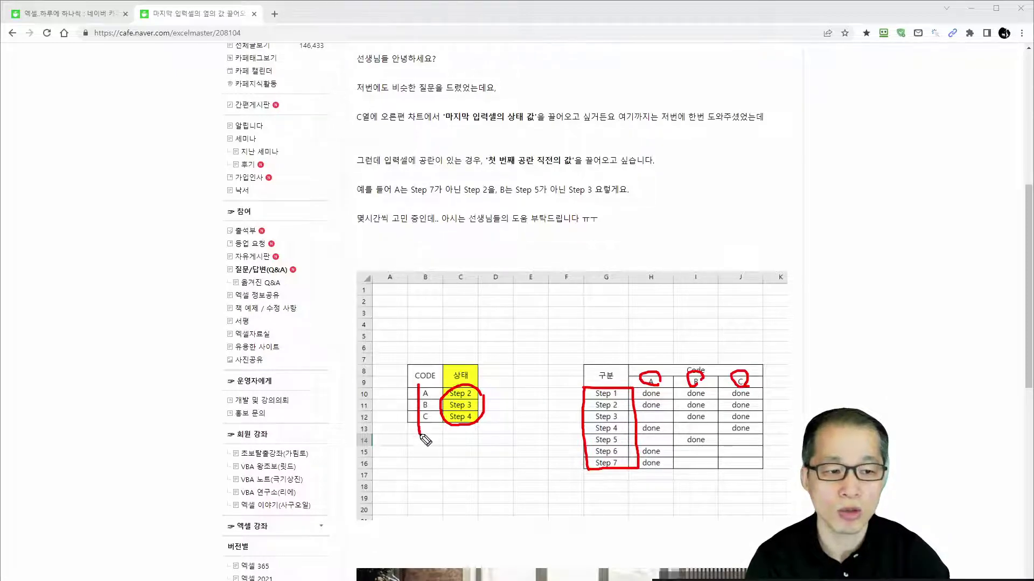
{"action": "left_click_drag", "start_coordinate": [668, 391], "coordinate": [670, 464]}
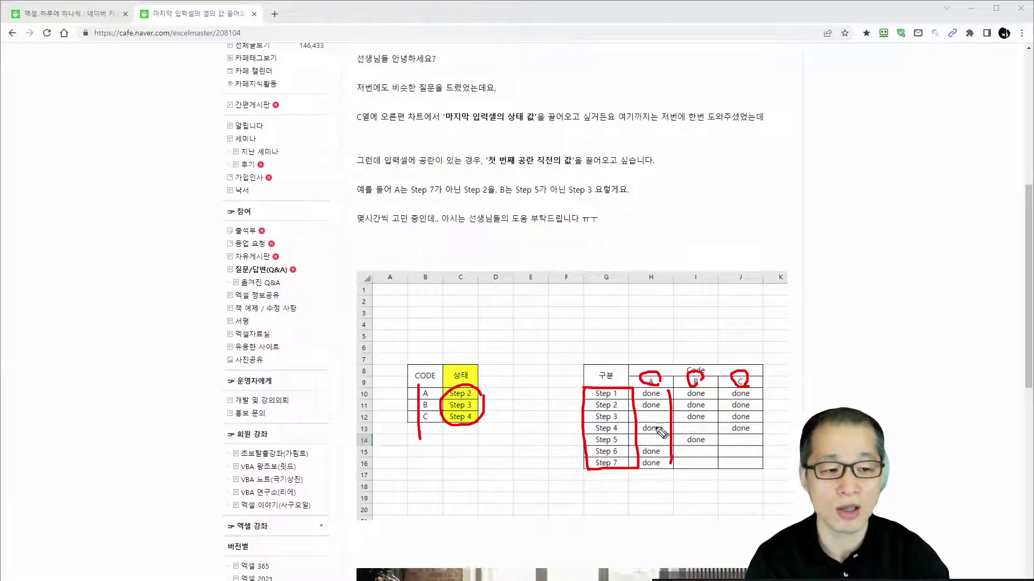
{"action": "mouse_move", "coordinate": [661, 418]}
{"action": "left_mouse_down"}
{"action": "mouse_move", "coordinate": [645, 416]}
{"action": "mouse_move", "coordinate": [748, 440]}
{"action": "mouse_move", "coordinate": [731, 428]}
{"action": "mouse_move", "coordinate": [749, 428]}
{"action": "mouse_move", "coordinate": [697, 418]}
{"action": "mouse_move", "coordinate": [709, 416]}
{"action": "left_mouse_up"}
{"action": "left_click_drag", "start_coordinate": [642, 406], "coordinate": [662, 404]}
{"action": "mouse_move", "coordinate": [584, 409]}
{"action": "left_mouse_down"}
{"action": "mouse_move", "coordinate": [627, 403]}
{"action": "mouse_move", "coordinate": [587, 420]}
{"action": "mouse_move", "coordinate": [620, 415]}
{"action": "left_mouse_up"}
{"action": "mouse_move", "coordinate": [552, 416]}
{"action": "left_mouse_down"}
{"action": "mouse_move", "coordinate": [541, 405]}
{"action": "mouse_move", "coordinate": [489, 407]}
{"action": "mouse_move", "coordinate": [500, 413]}
{"action": "mouse_move", "coordinate": [504, 402]}
{"action": "left_mouse_up"}
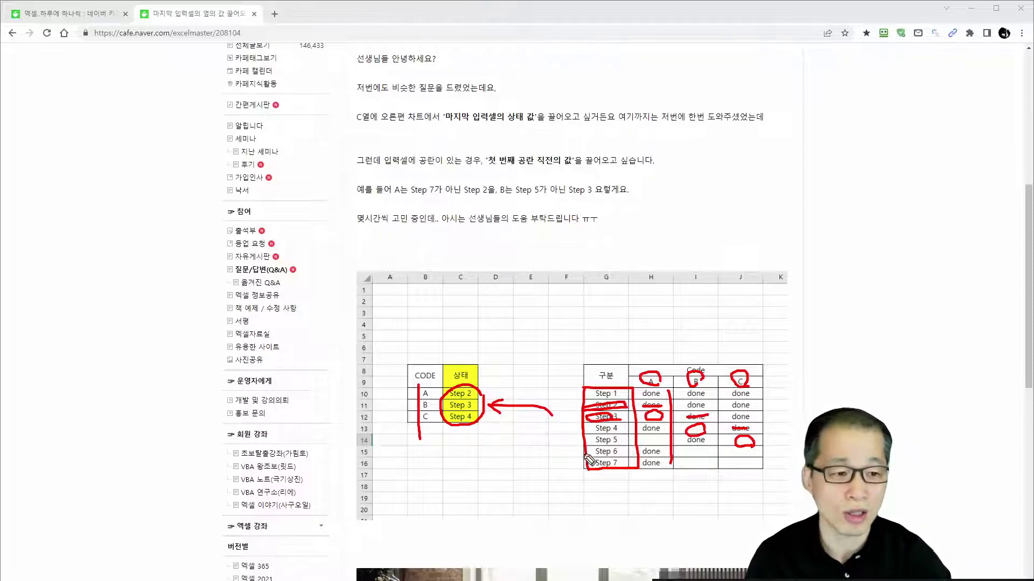
{"action": "mouse_move", "coordinate": [653, 393]}
{"action": "left_mouse_down"}
{"action": "mouse_move", "coordinate": [656, 466]}
{"action": "mouse_move", "coordinate": [665, 456]}
{"action": "mouse_move", "coordinate": [601, 444]}
{"action": "mouse_move", "coordinate": [618, 453]}
{"action": "left_mouse_up"}
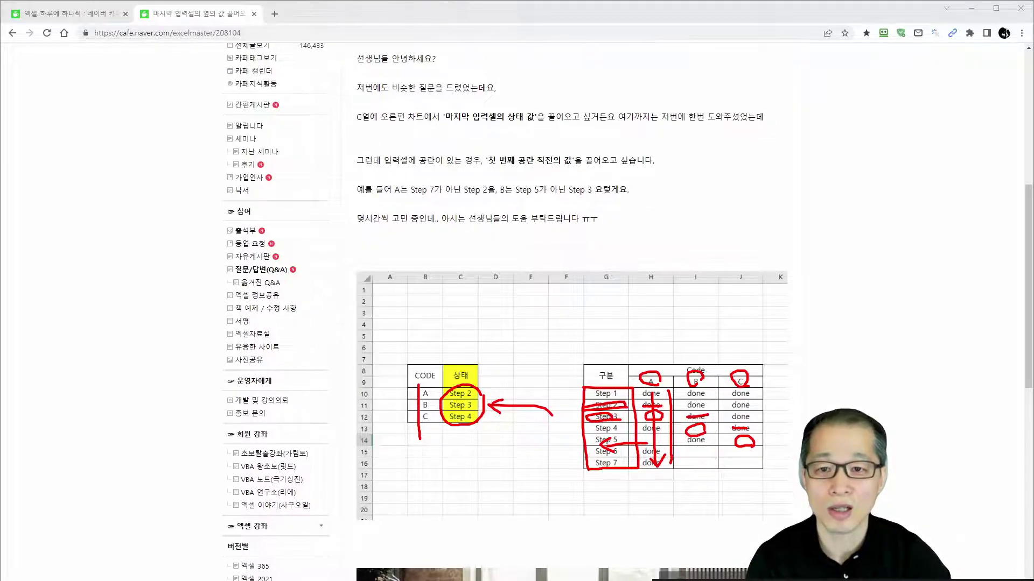
{"action": "key", "text": "Escape"}
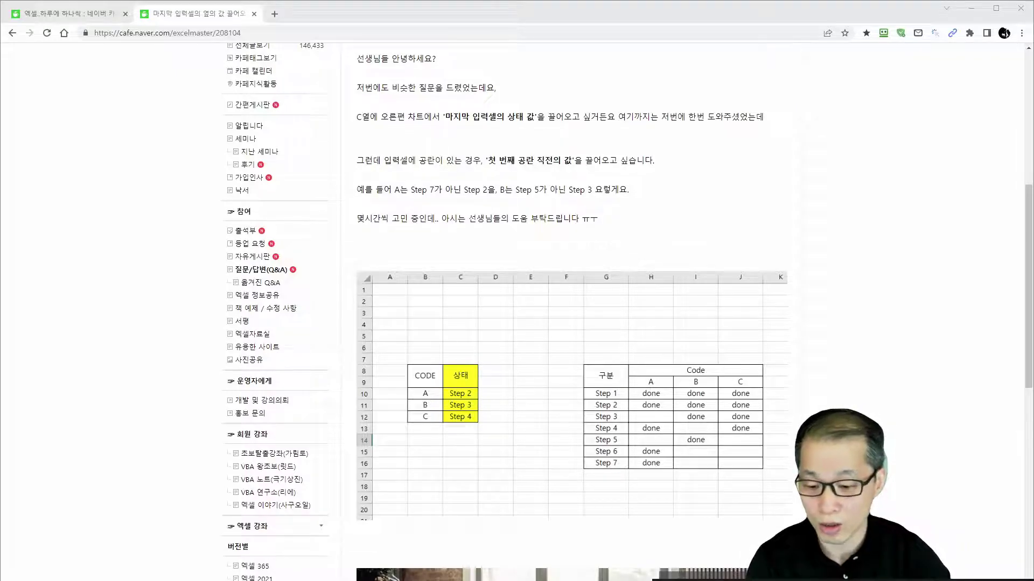
Step: Switch to the Excel workbook 예시 (8).xlsx and delete the empty rows 1 to 6 above the tables
{"action": "key", "text": "alt+Tab"}
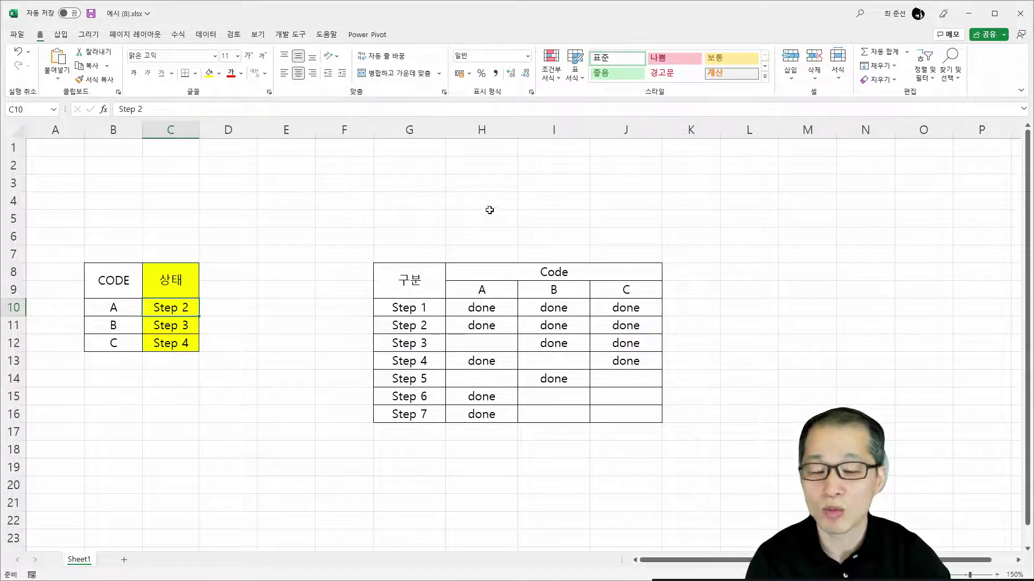
{"action": "left_click_drag", "start_coordinate": [14, 147], "coordinate": [14, 236]}
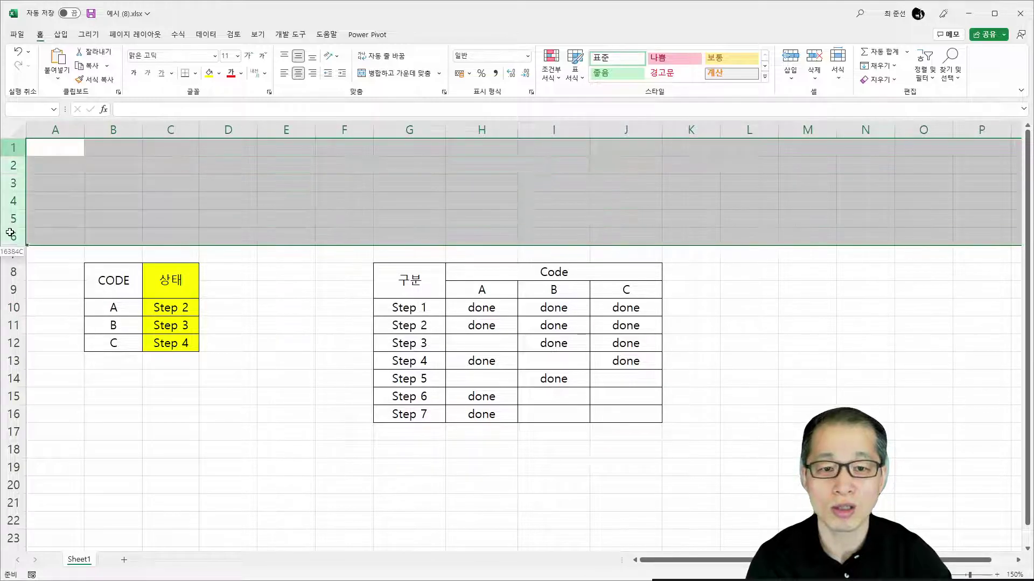
{"action": "right_click", "coordinate": [301, 187]}
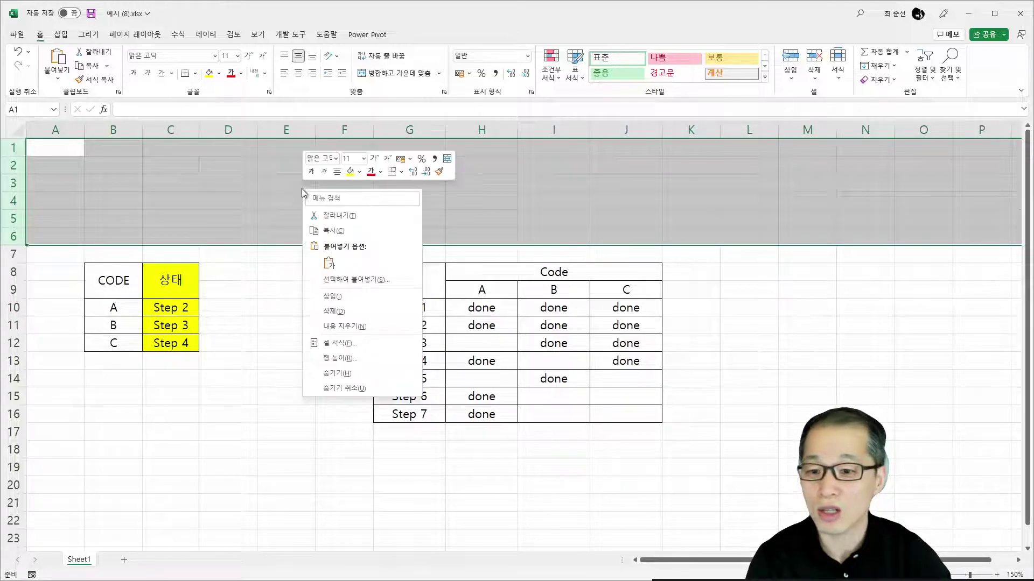
{"action": "left_click", "coordinate": [332, 312]}
{"action": "left_click", "coordinate": [333, 315]}
{"action": "left_click", "coordinate": [183, 203]}
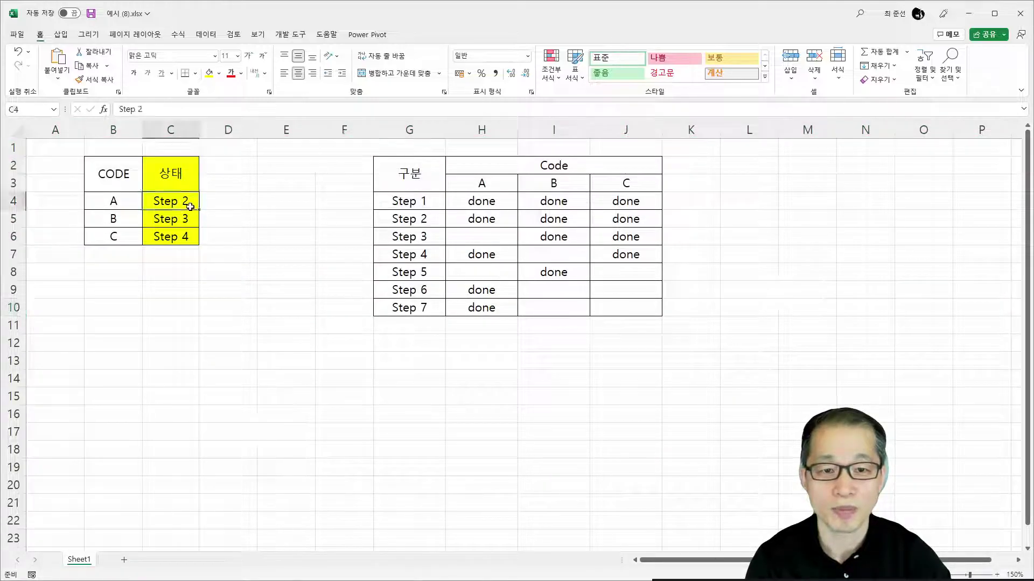
Step: Delete the empty columns E and F between the status table and the step table
{"action": "left_click_drag", "start_coordinate": [345, 129], "coordinate": [282, 130]}
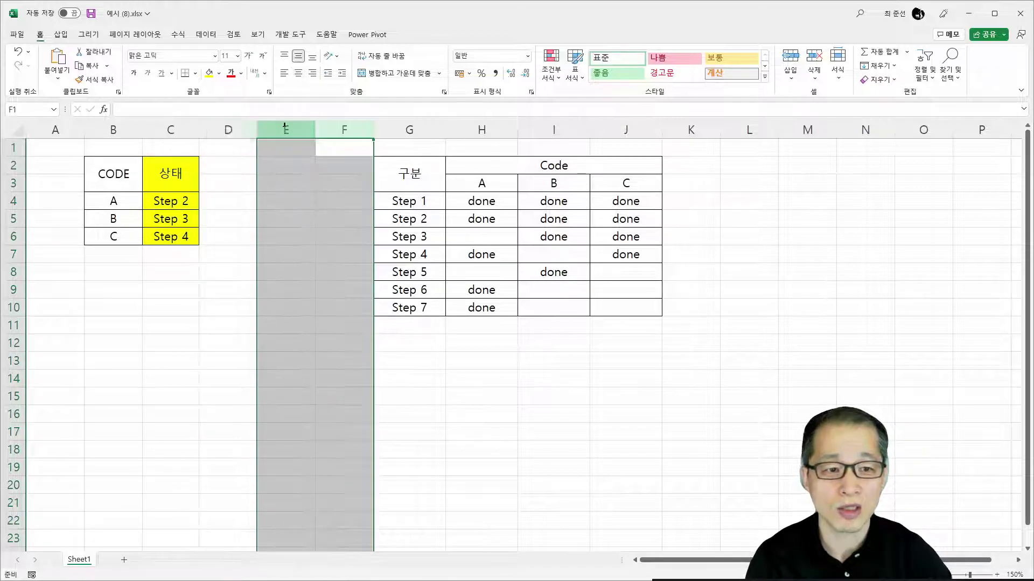
{"action": "right_click", "coordinate": [300, 183]}
{"action": "left_click", "coordinate": [321, 294]}
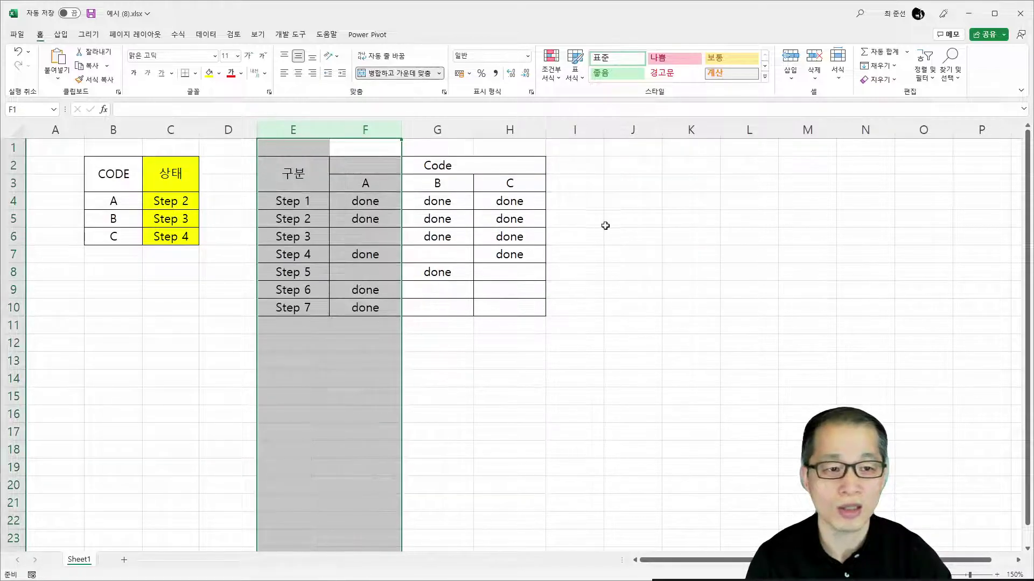
{"action": "left_click", "coordinate": [625, 197]}
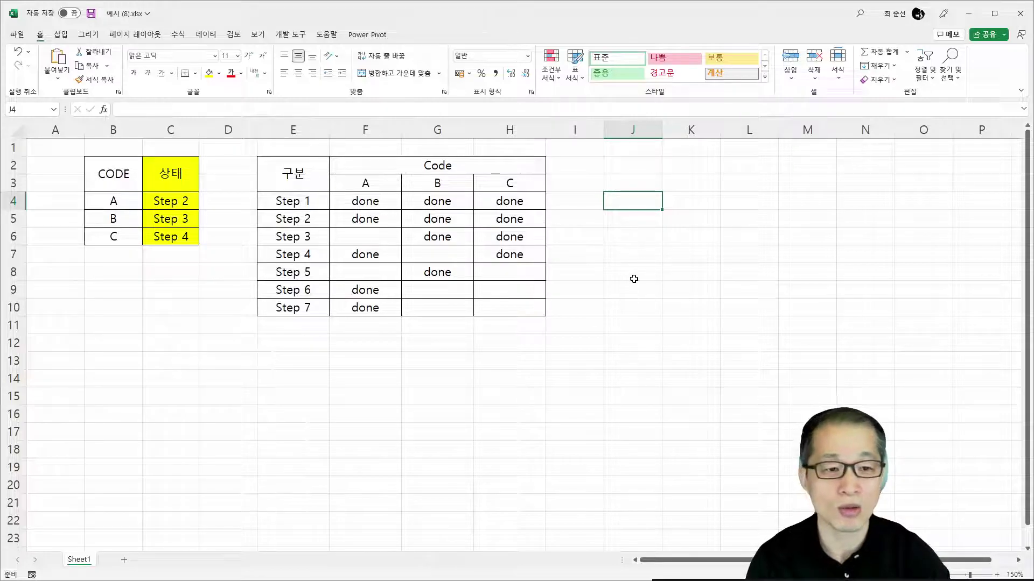
Step: Enter the array formula =(F4:F10="") in cell J4 to test code A's steps for blanks
{"action": "left_click_drag", "start_coordinate": [370, 202], "coordinate": [371, 306]}
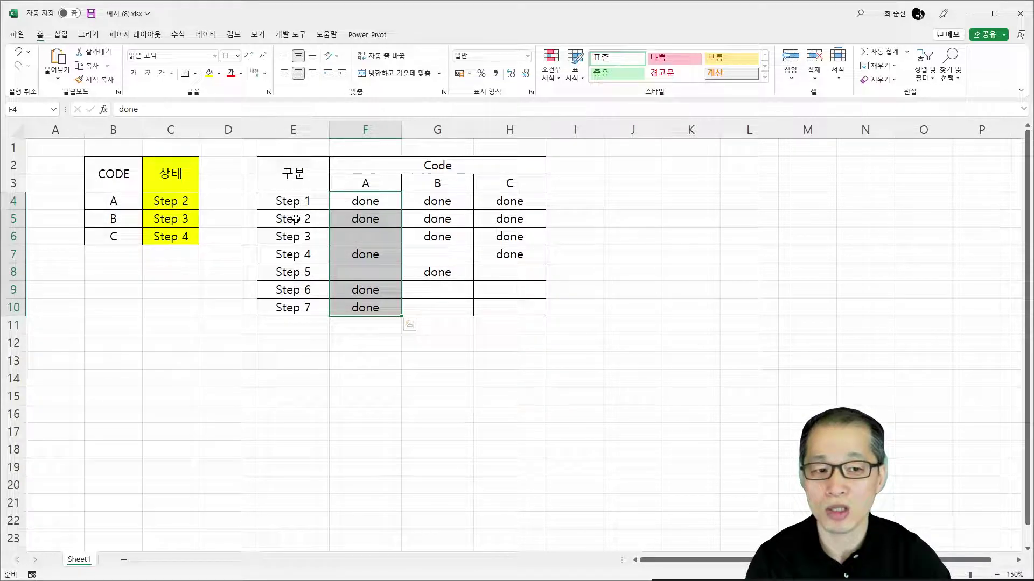
{"action": "left_click", "coordinate": [377, 232]}
{"action": "left_click", "coordinate": [367, 276]}
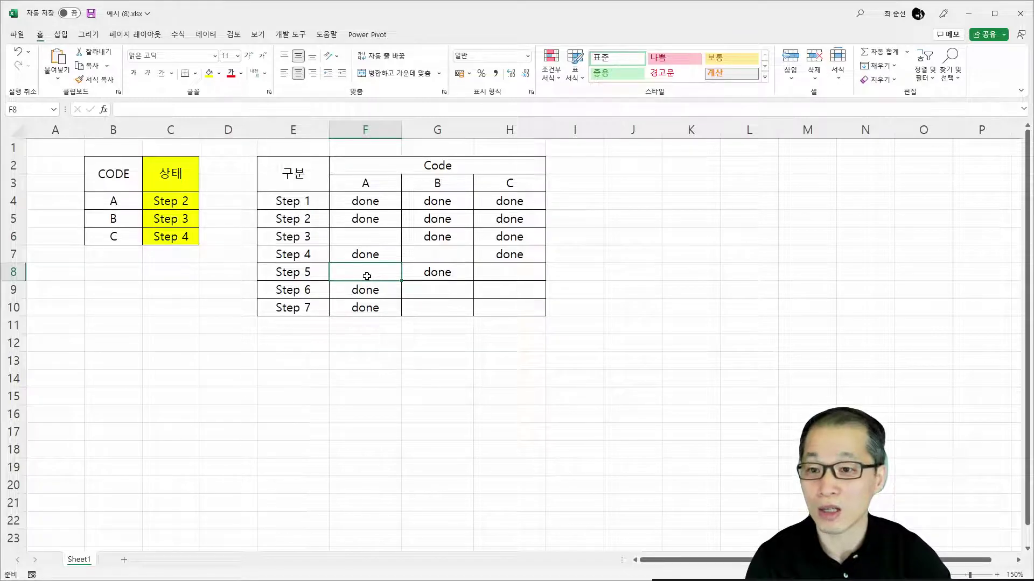
{"action": "left_click", "coordinate": [618, 203]}
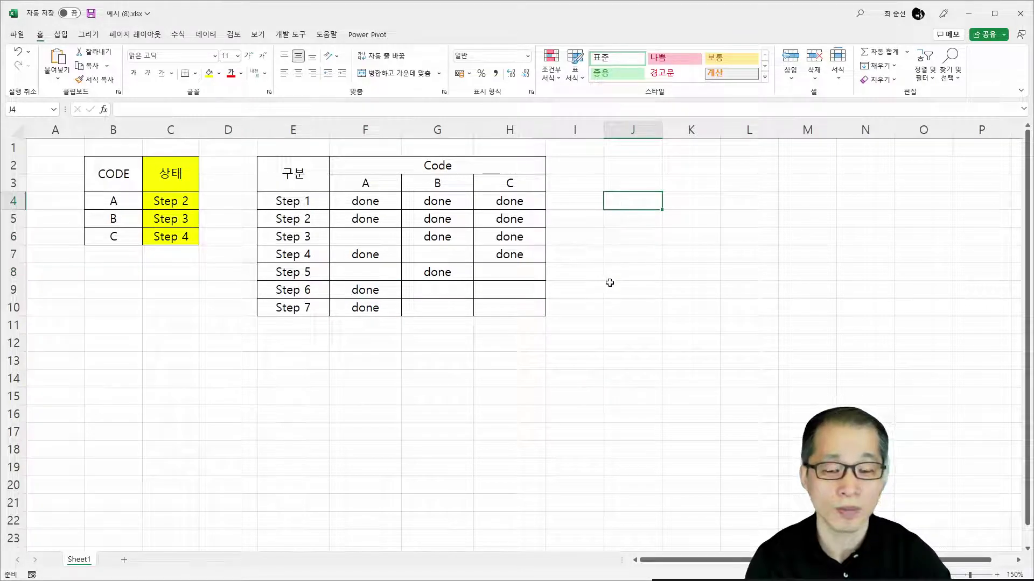
{"action": "type", "text": "="}
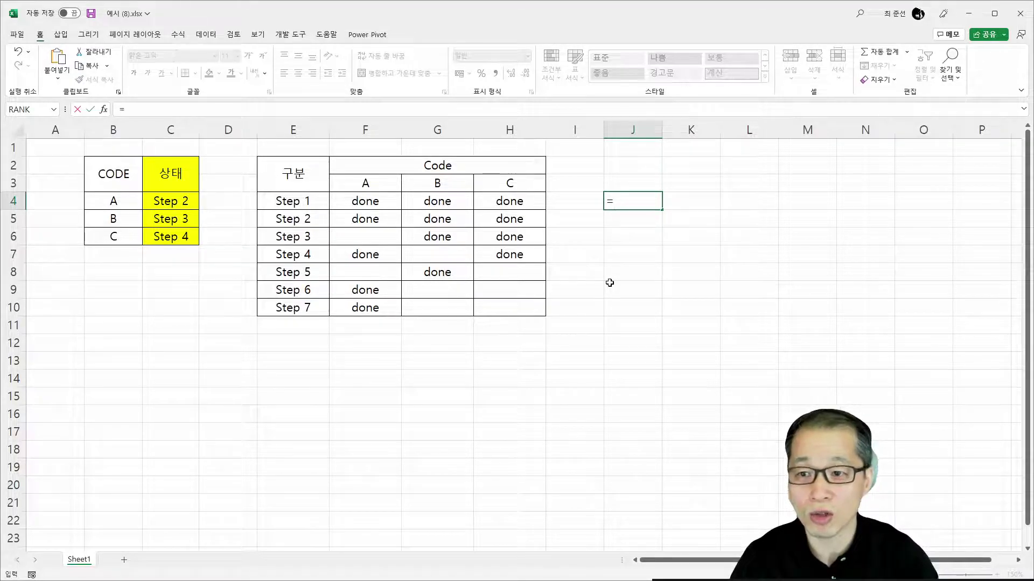
{"action": "type", "text": "("}
{"action": "left_click_drag", "start_coordinate": [365, 201], "coordinate": [368, 312]}
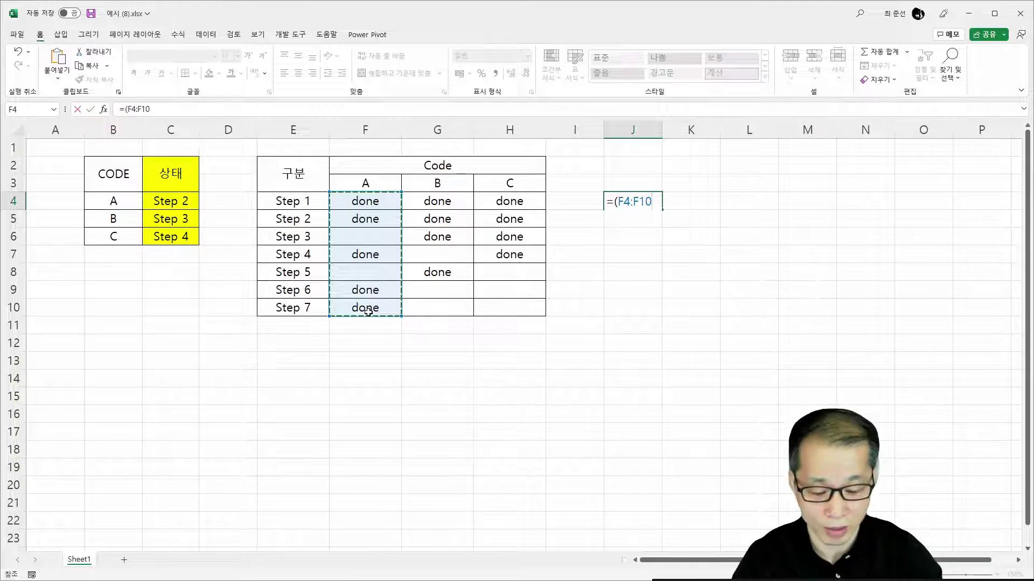
{"action": "type", "text": "="}
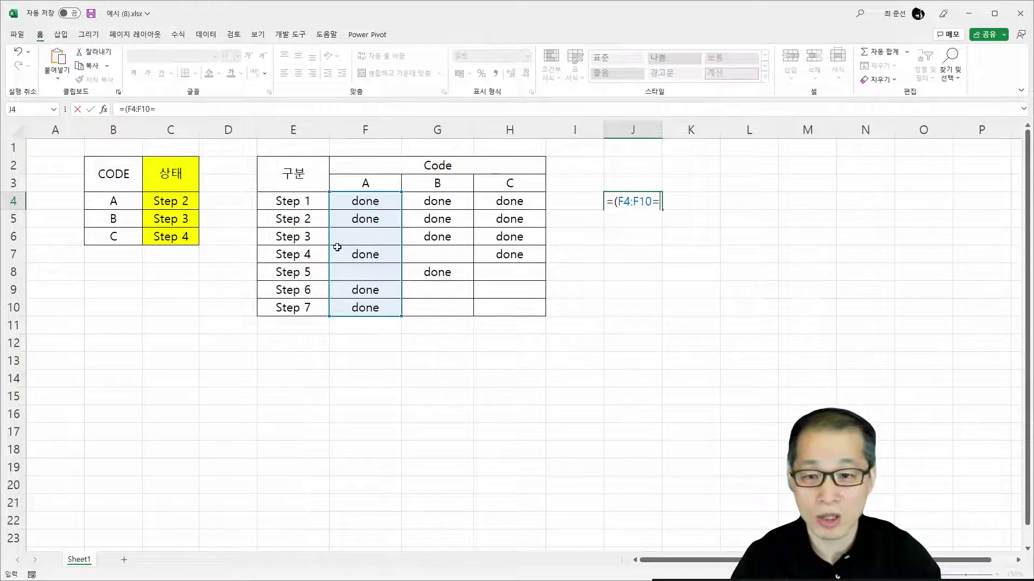
{"action": "type", "text": "\"\""}
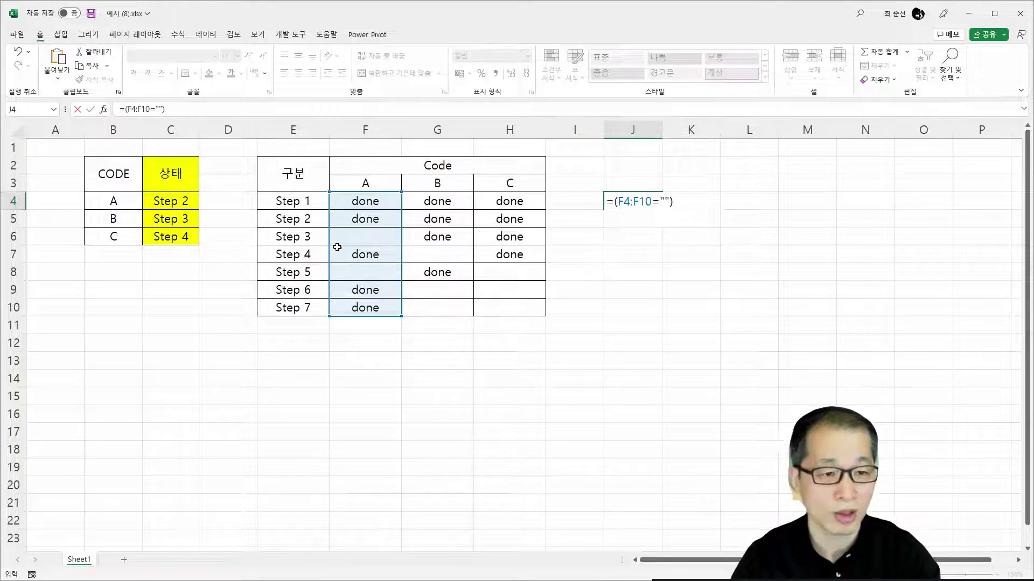
{"action": "key", "text": "Return"}
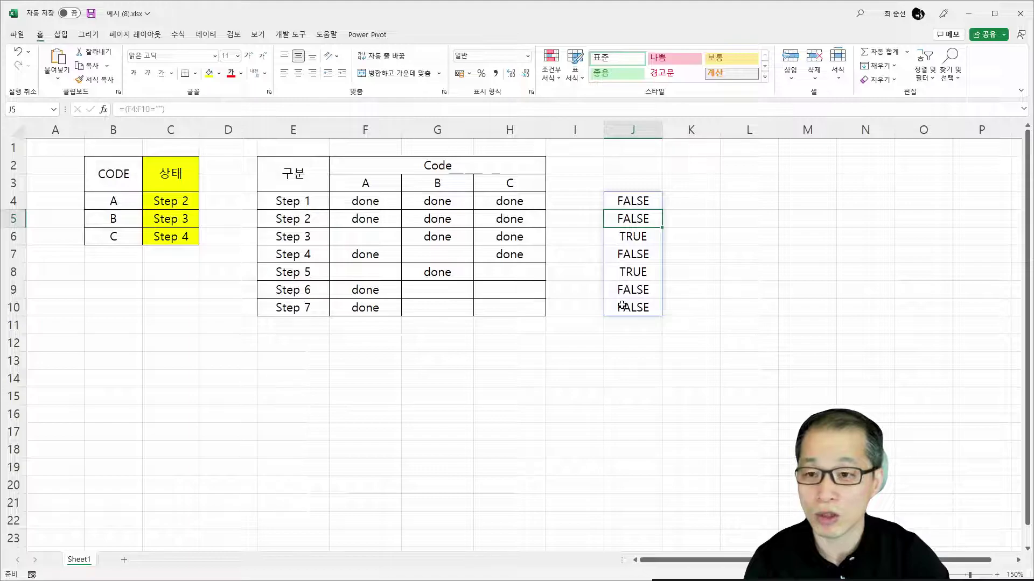
Step: Change the formula in J4 to =MATCH(TRUE, F4:F10="", 0) to find the position of code A's first blank
{"action": "left_click", "coordinate": [644, 238]}
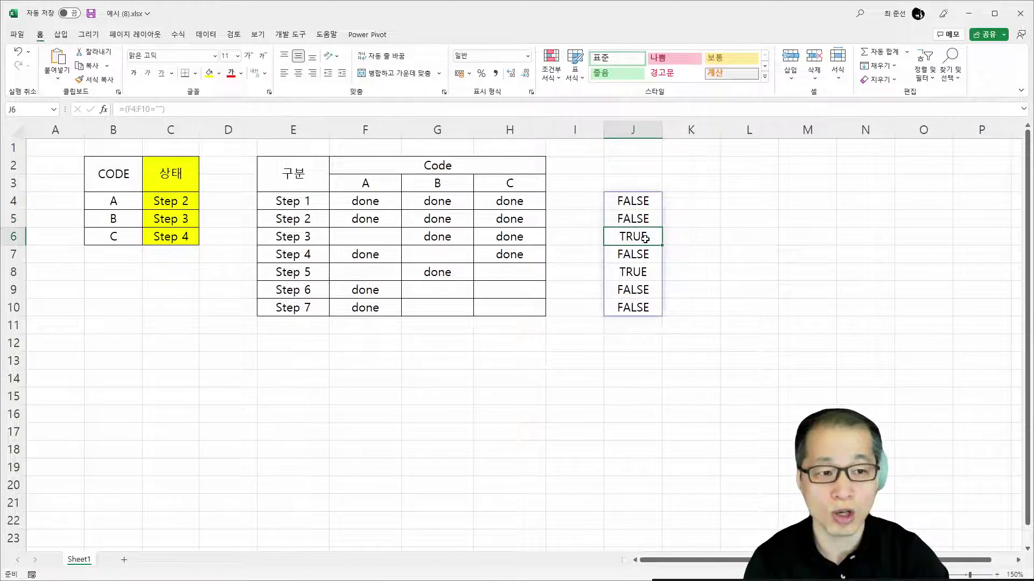
{"action": "left_click", "coordinate": [643, 275]}
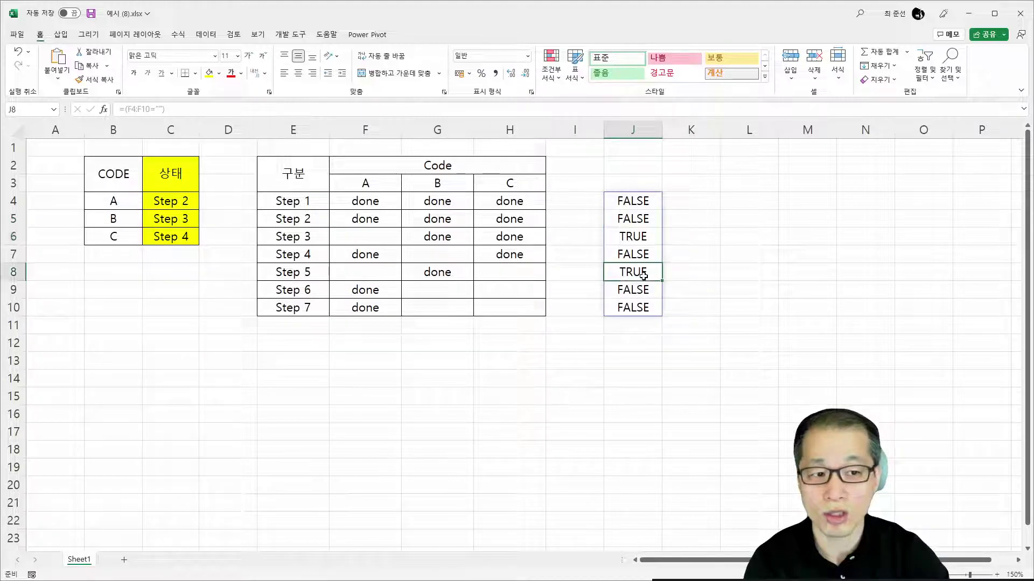
{"action": "double_click", "coordinate": [637, 202]}
{"action": "left_click", "coordinate": [618, 205]}
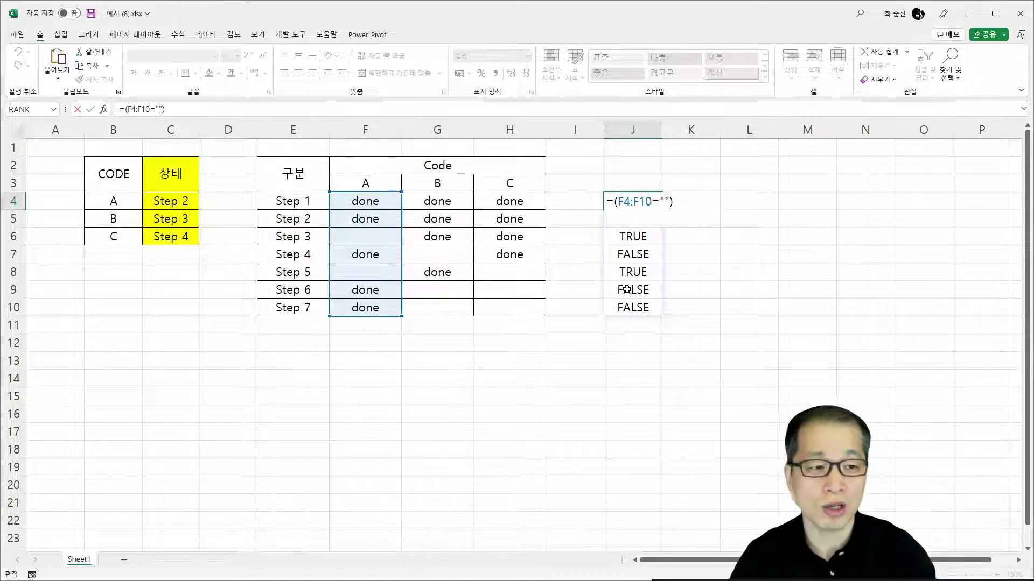
{"action": "type", "text": "MATCH("}
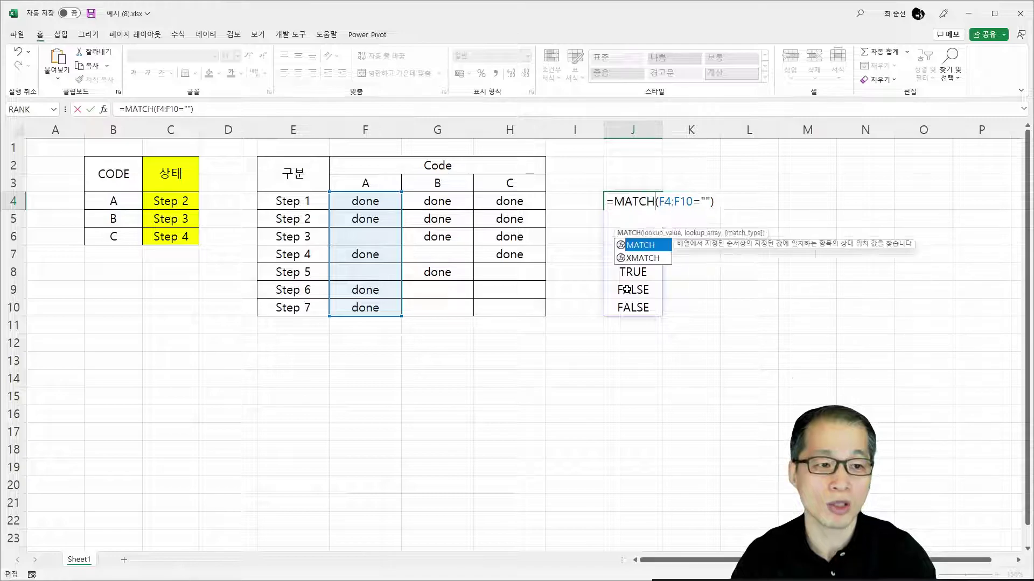
{"action": "type", "text": "TRUE,"}
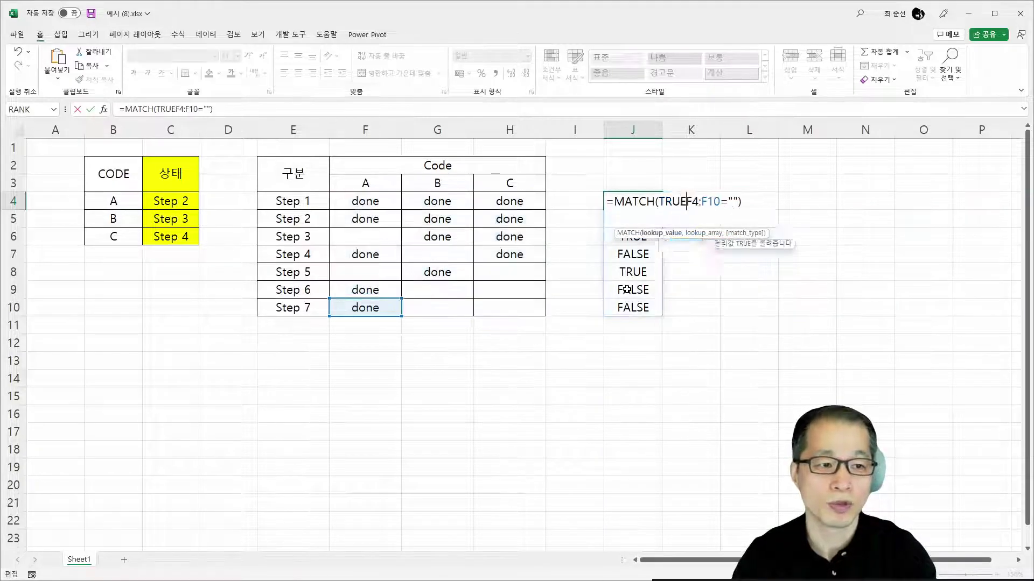
{"action": "key", "text": "Right"}
{"action": "key", "text": "Right"}
{"action": "key", "text": "Right"}
{"action": "key", "text": "Right"}
{"action": "key", "text": "Right"}
{"action": "type", "text": ", 0"}
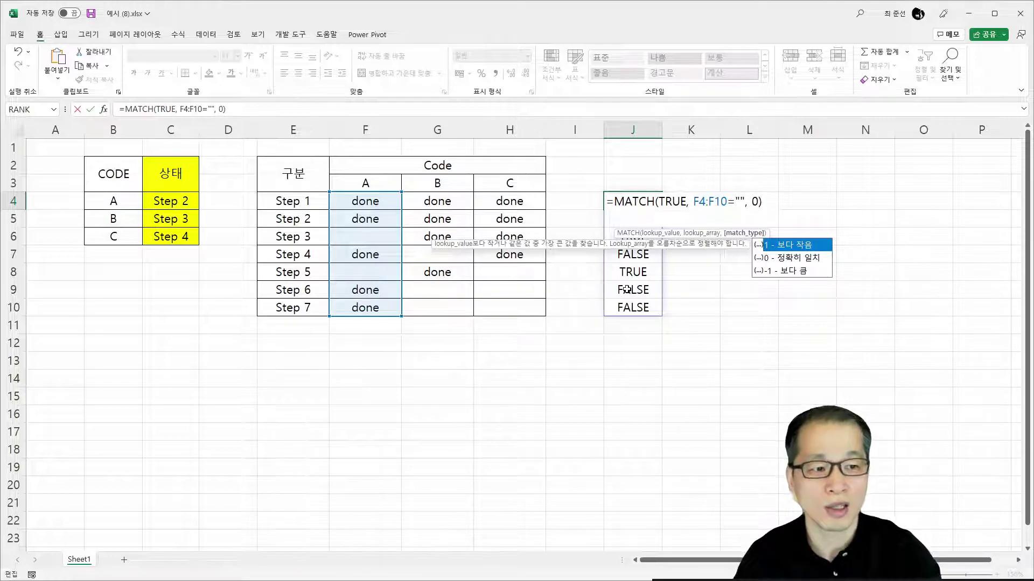
{"action": "key", "text": "Right"}
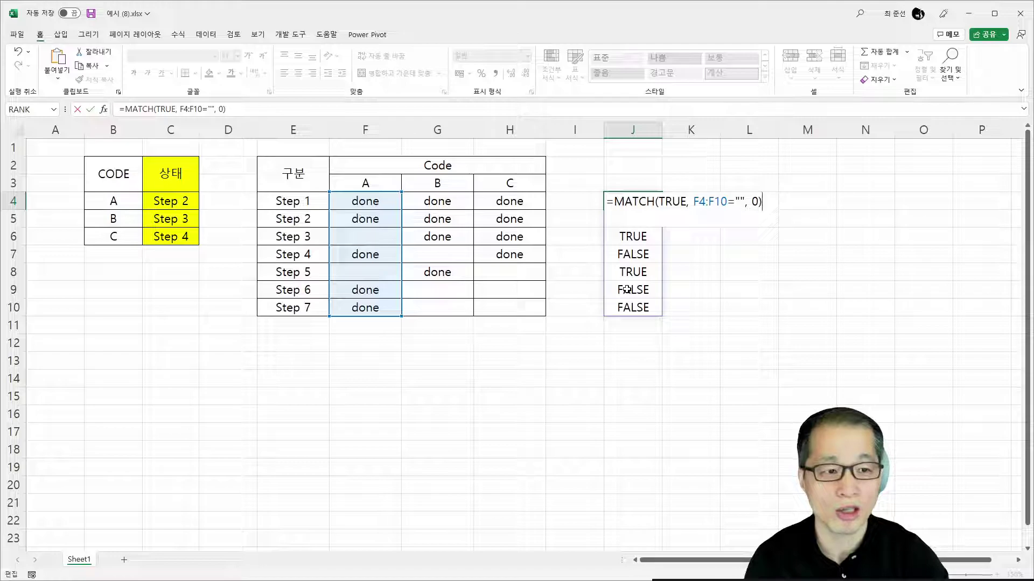
{"action": "key", "text": "Return"}
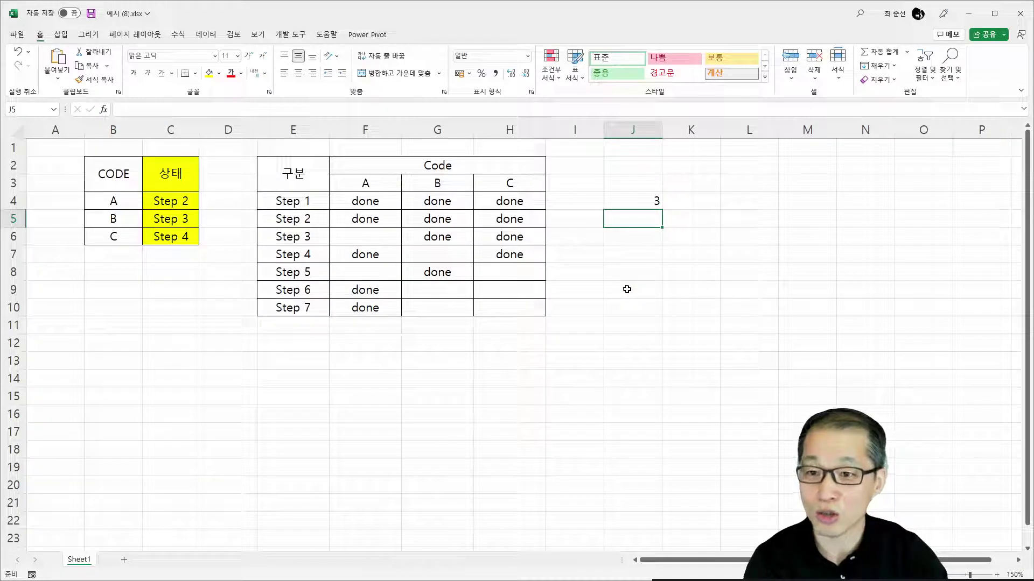
{"action": "key", "text": "Up"}
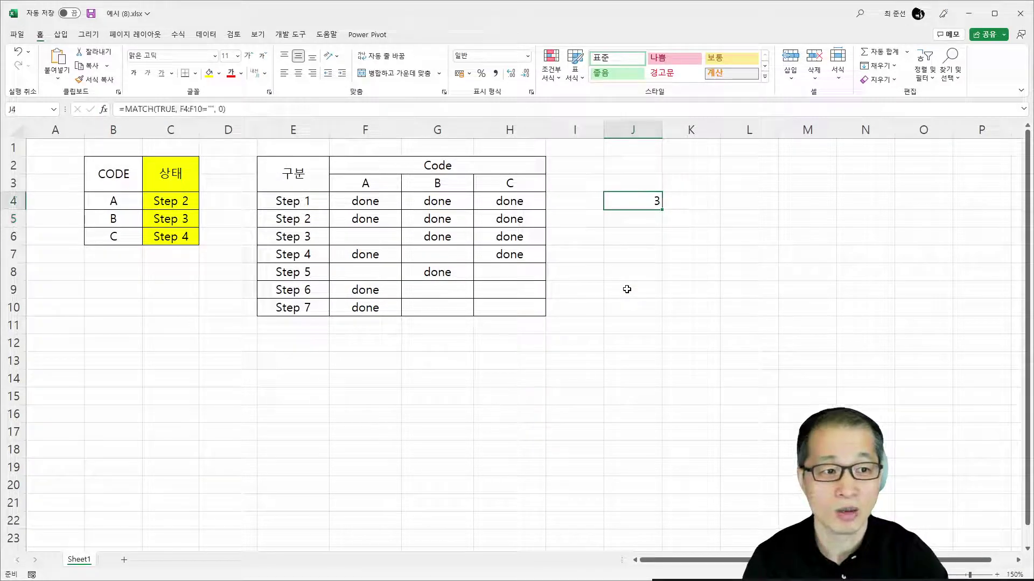
Step: Change the formula in J4 to =MATCH(TRUE, F4:F10="", 0)-1 to get the position just before code A's first blank
{"action": "left_click", "coordinate": [383, 225]}
{"action": "double_click", "coordinate": [629, 204]}
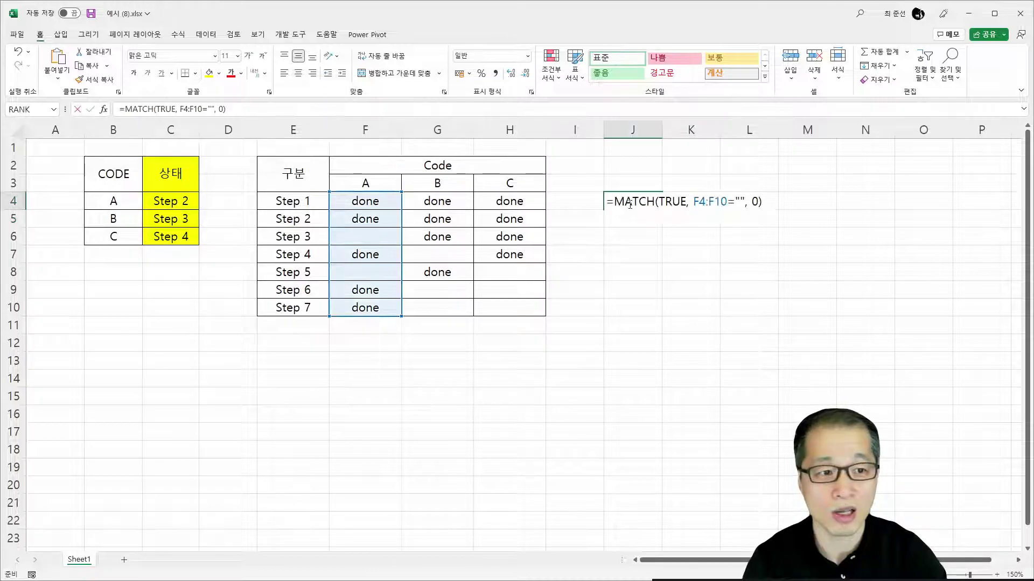
{"action": "type", "text": "-1"}
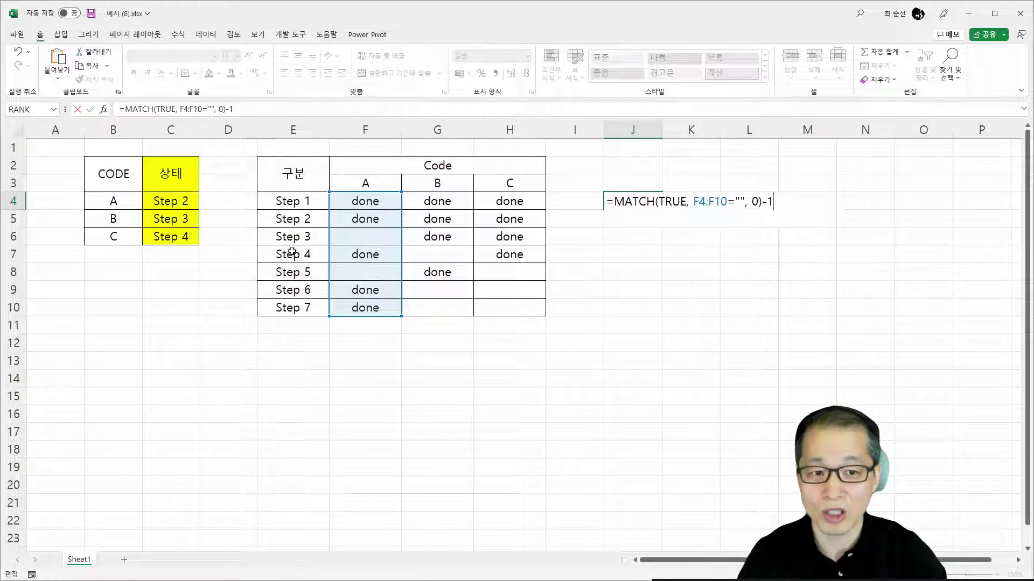
{"action": "key", "text": "Return"}
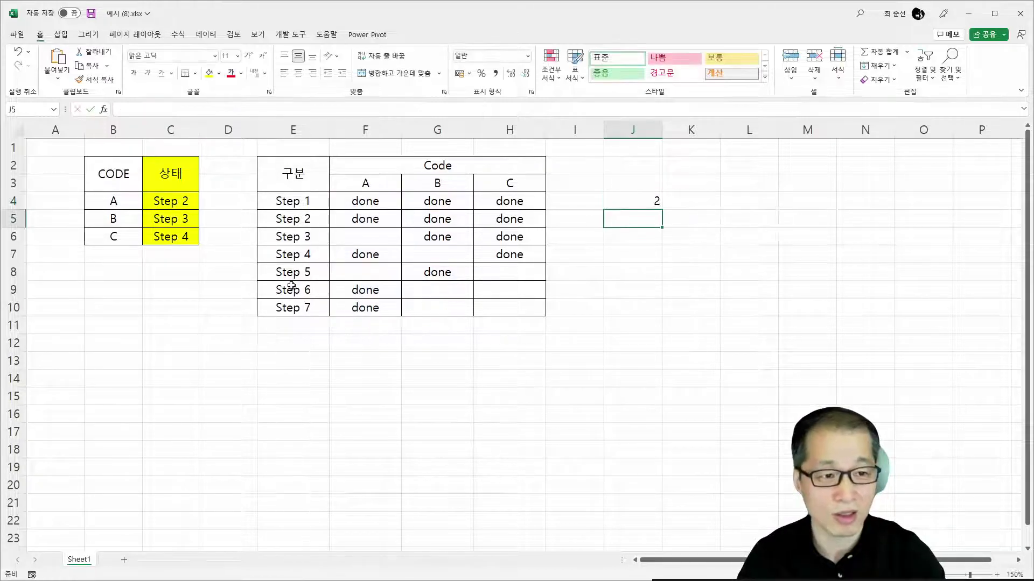
Step: Fill the J4 formula across to K4 and L4 to cover codes B and C
{"action": "left_click", "coordinate": [640, 200]}
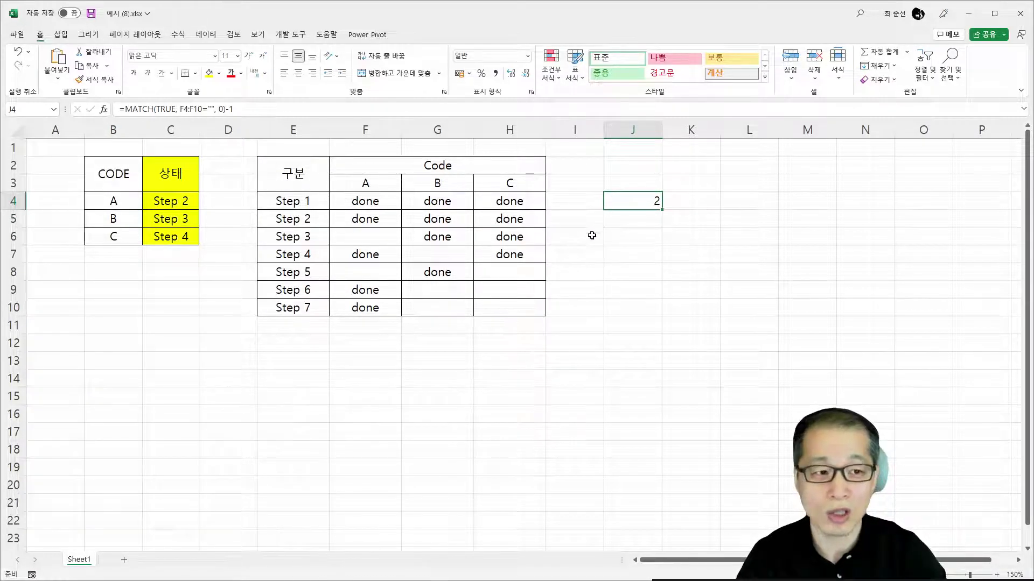
{"action": "left_click_drag", "start_coordinate": [661, 209], "coordinate": [697, 209]}
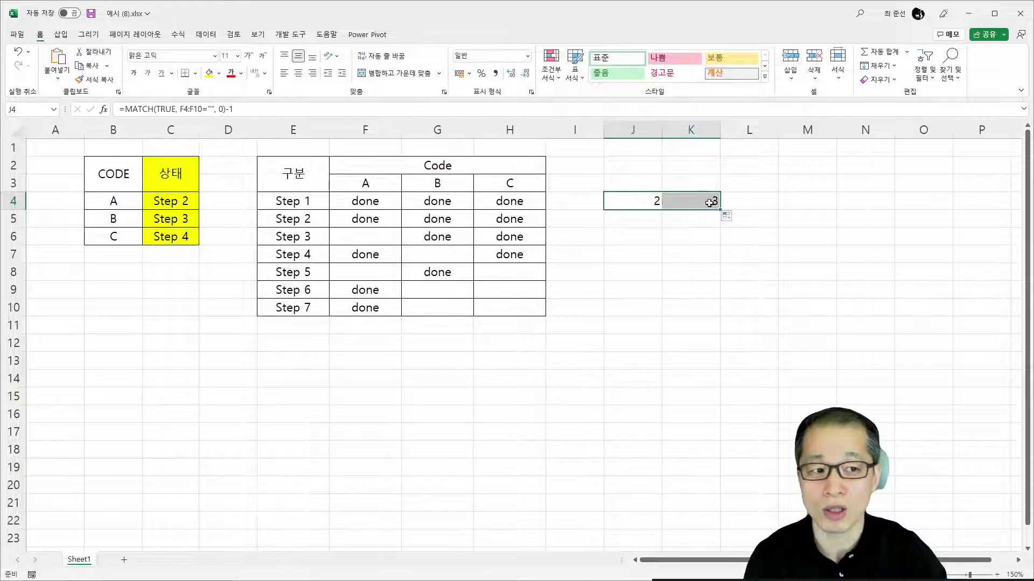
{"action": "left_click_drag", "start_coordinate": [722, 210], "coordinate": [783, 210]}
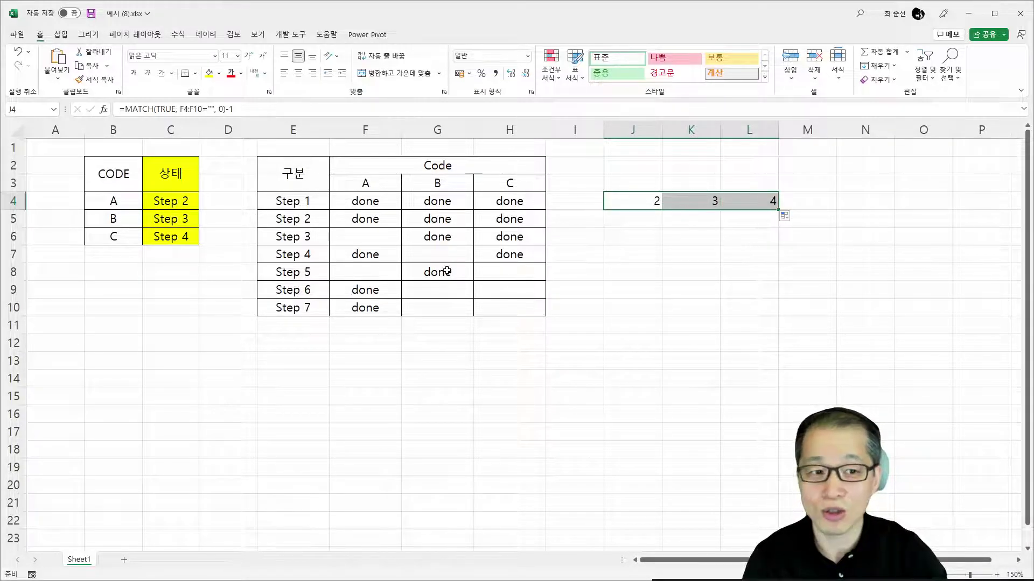
Step: Examine the first blank cell in each code's column and the ranges referenced by the formulas in J4 and L4
{"action": "left_click", "coordinate": [357, 237]}
{"action": "left_click", "coordinate": [424, 254]}
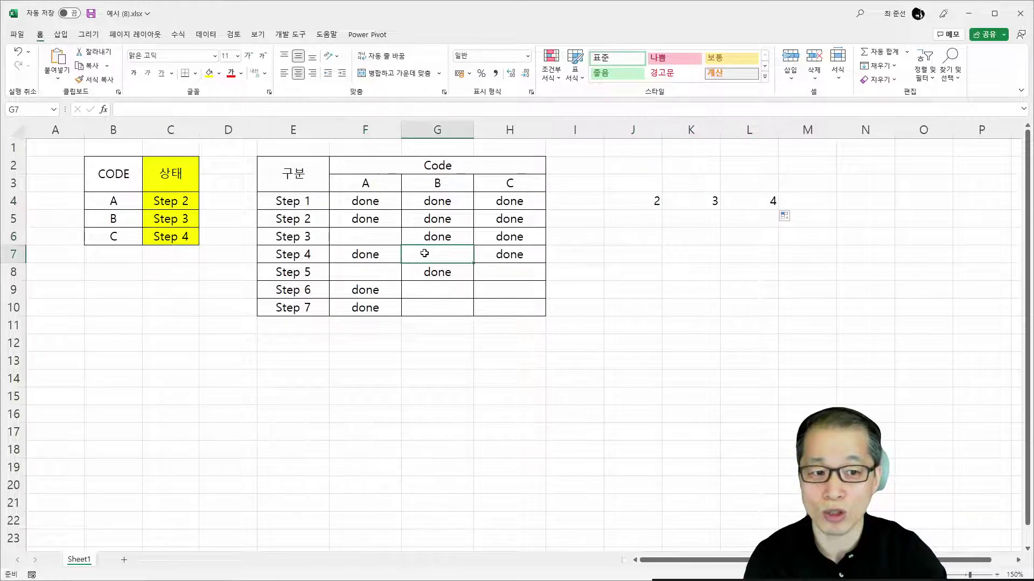
{"action": "left_click", "coordinate": [502, 289]}
{"action": "double_click", "coordinate": [650, 204]}
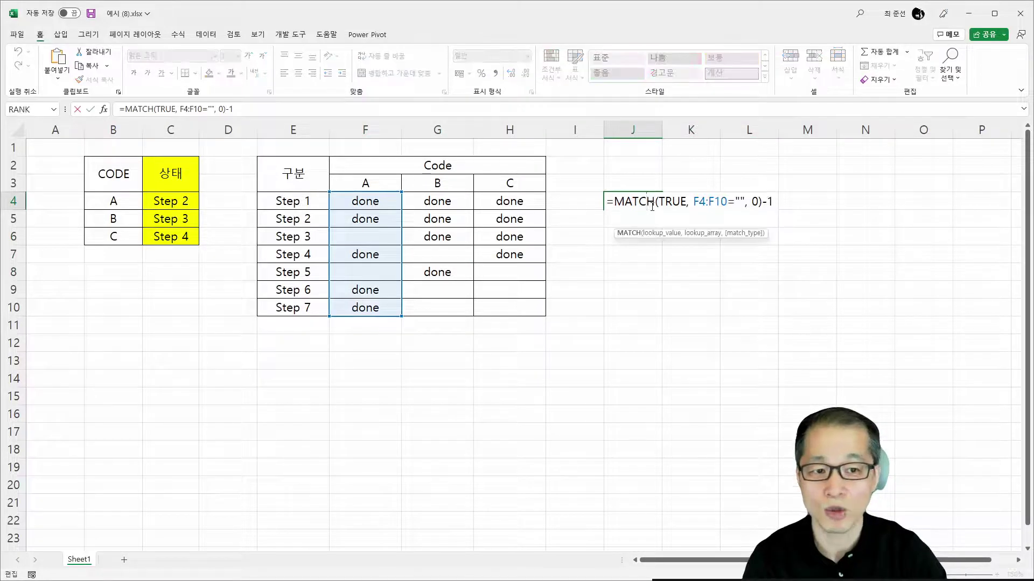
{"action": "left_click", "coordinate": [679, 204]}
{"action": "double_click", "coordinate": [687, 205]}
{"action": "key", "text": "Escape"}
{"action": "left_click", "coordinate": [735, 208]}
{"action": "double_click", "coordinate": [758, 204]}
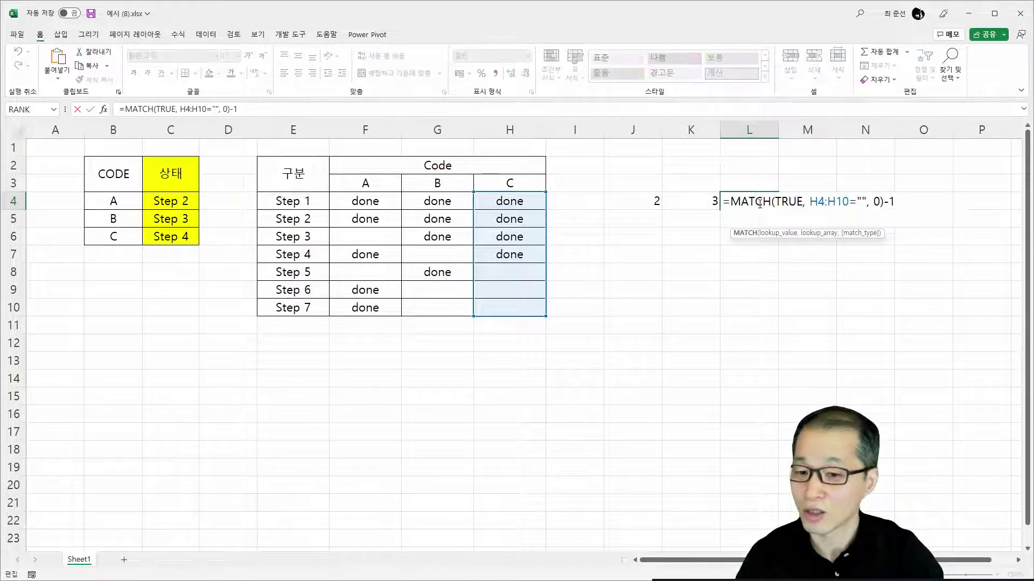
{"action": "key", "text": "Escape"}
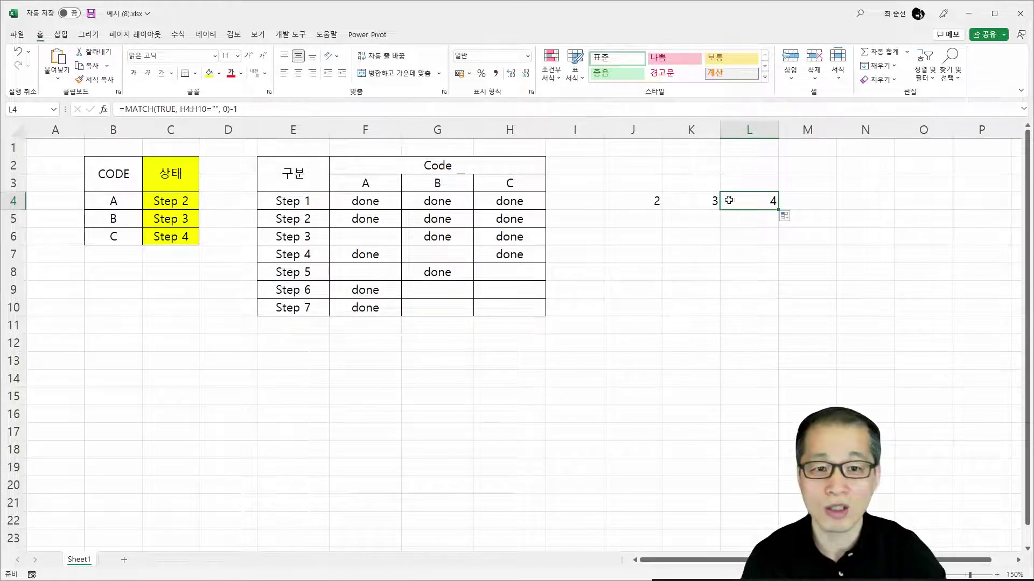
Step: Start an INDEX formula in C4 with the step names $E$4:$E$10 as its absolute array reference
{"action": "left_click", "coordinate": [183, 202]}
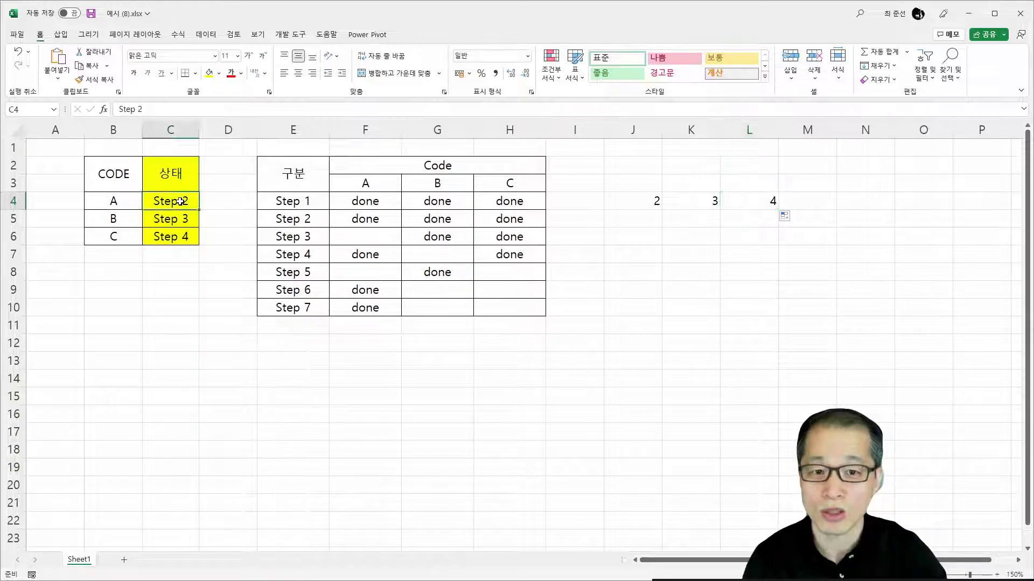
{"action": "left_click_drag", "start_coordinate": [309, 201], "coordinate": [307, 307]}
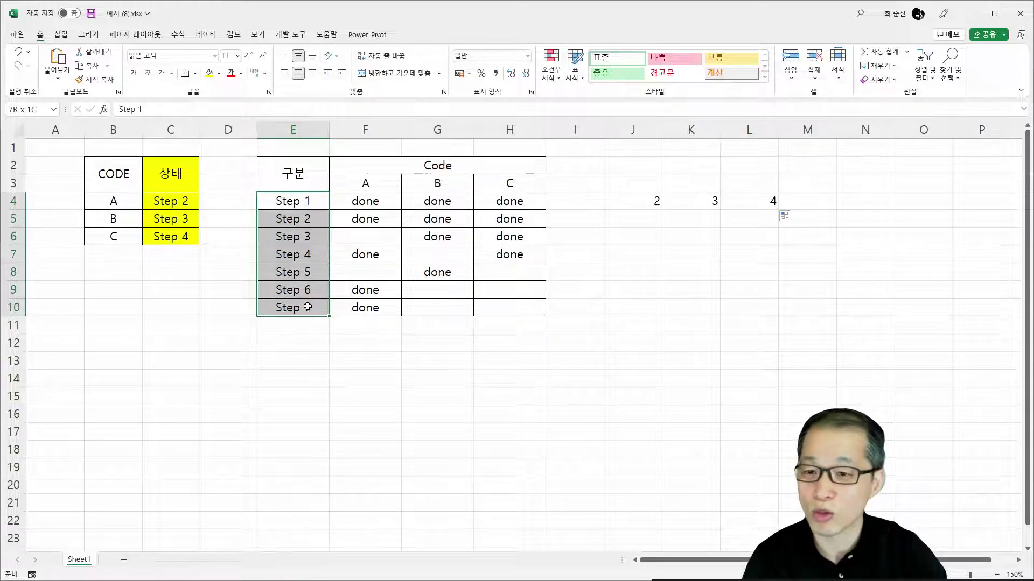
{"action": "left_click", "coordinate": [165, 206]}
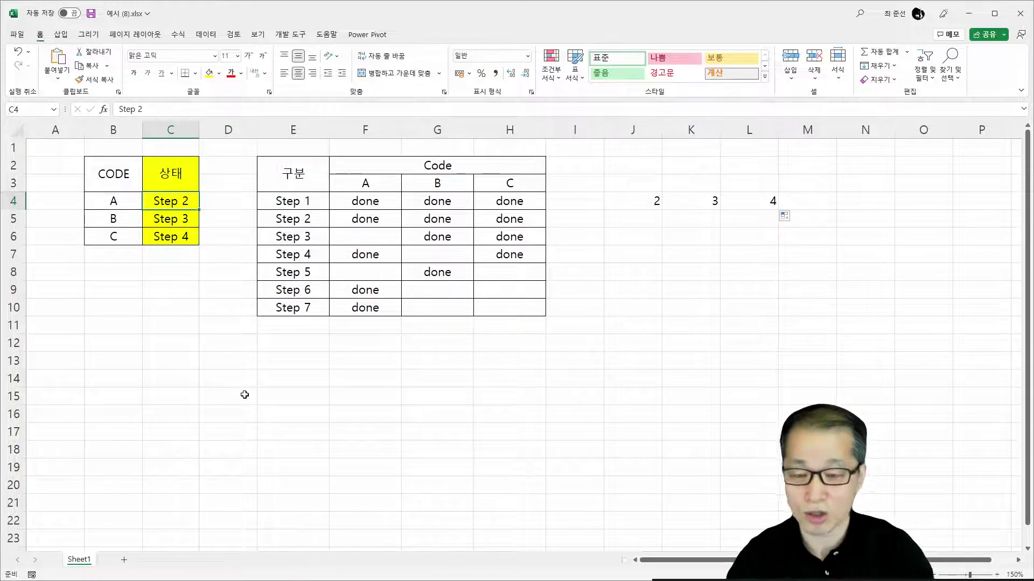
{"action": "type", "text": "=INDEX("}
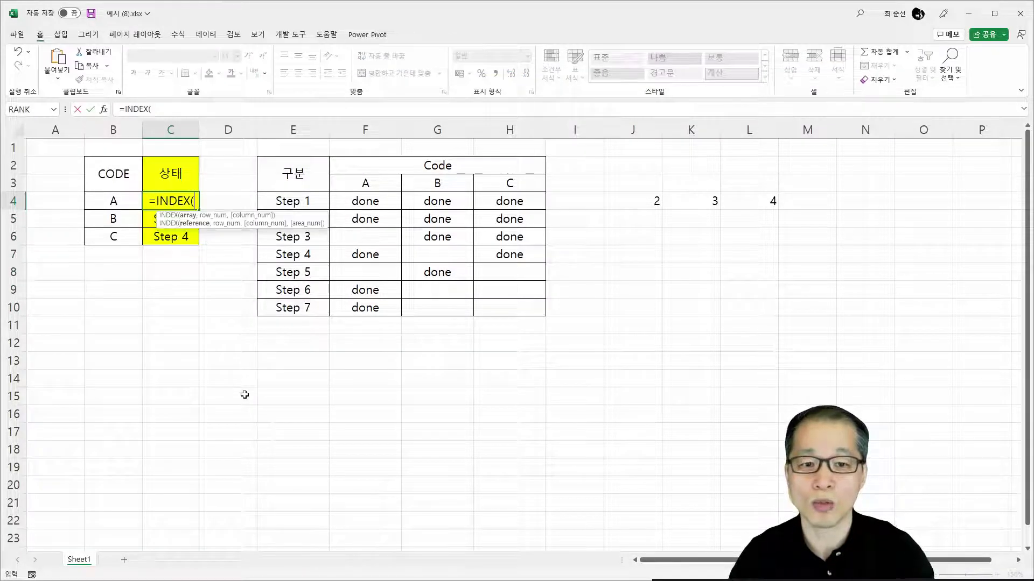
{"action": "left_click", "coordinate": [294, 203]}
{"action": "left_click_drag", "start_coordinate": [294, 203], "coordinate": [293, 310]}
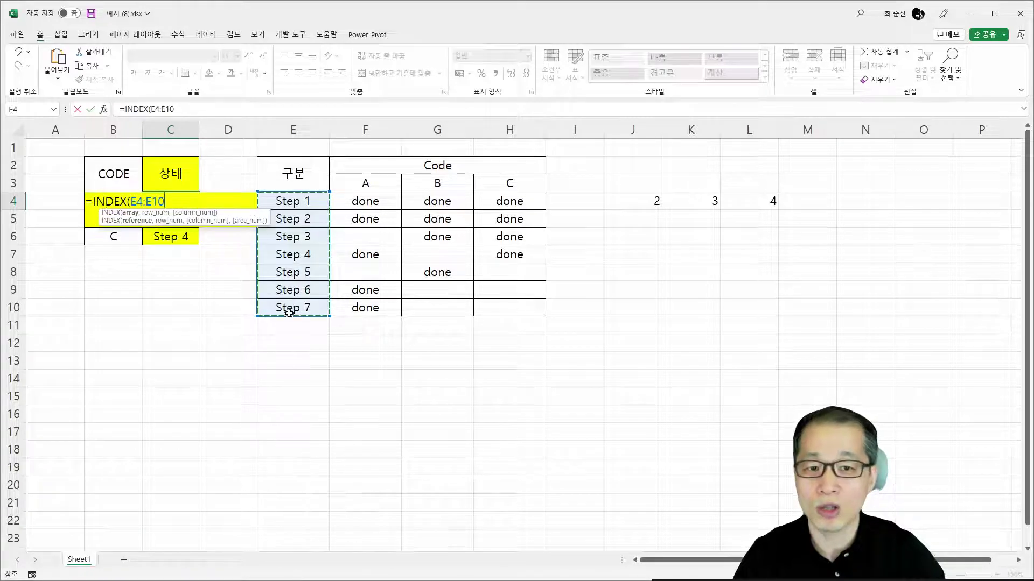
{"action": "key", "text": "F4"}
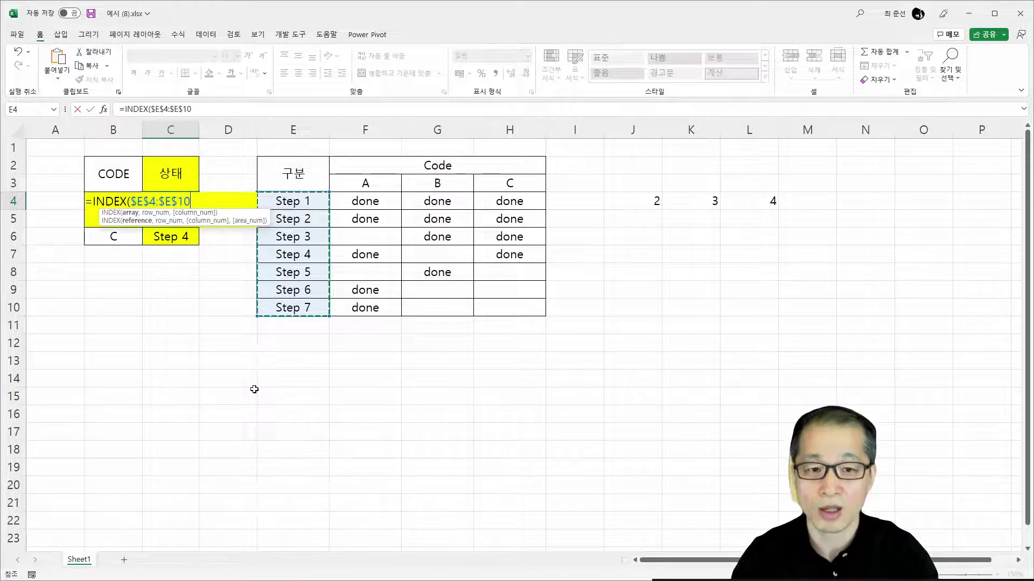
{"action": "type", "text": ","}
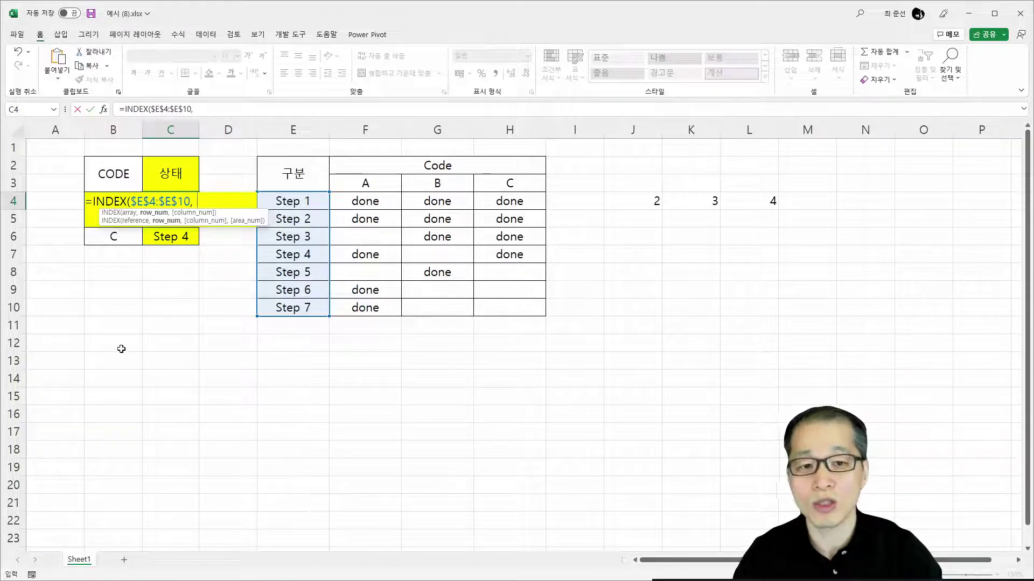
Step: Complete the C4 formula with MATCH(TRUE, F4:F10="", 0)-1 as the row number and enter it
{"action": "type", "text": "MATCH("}
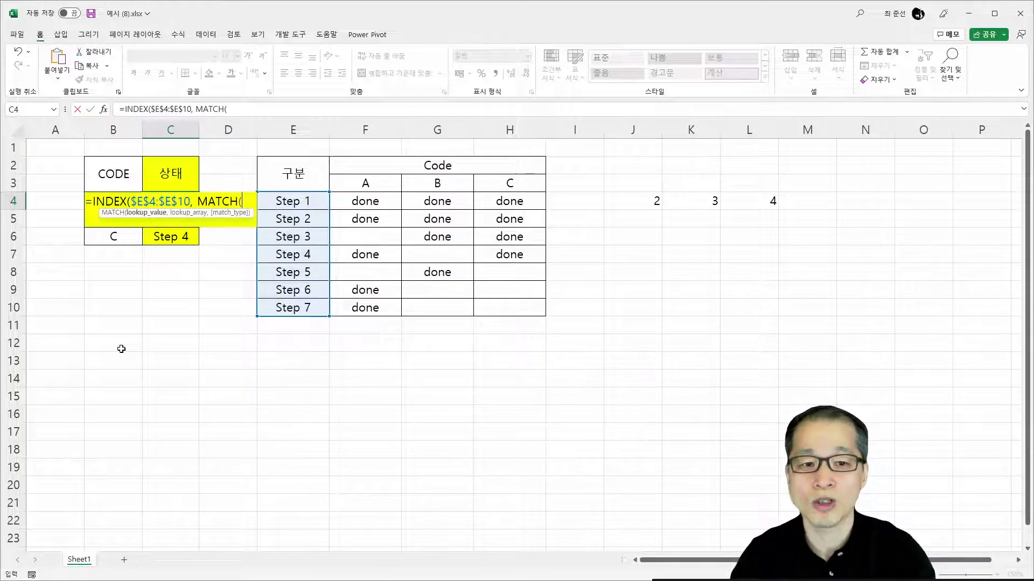
{"action": "type", "text": "TRUE,"}
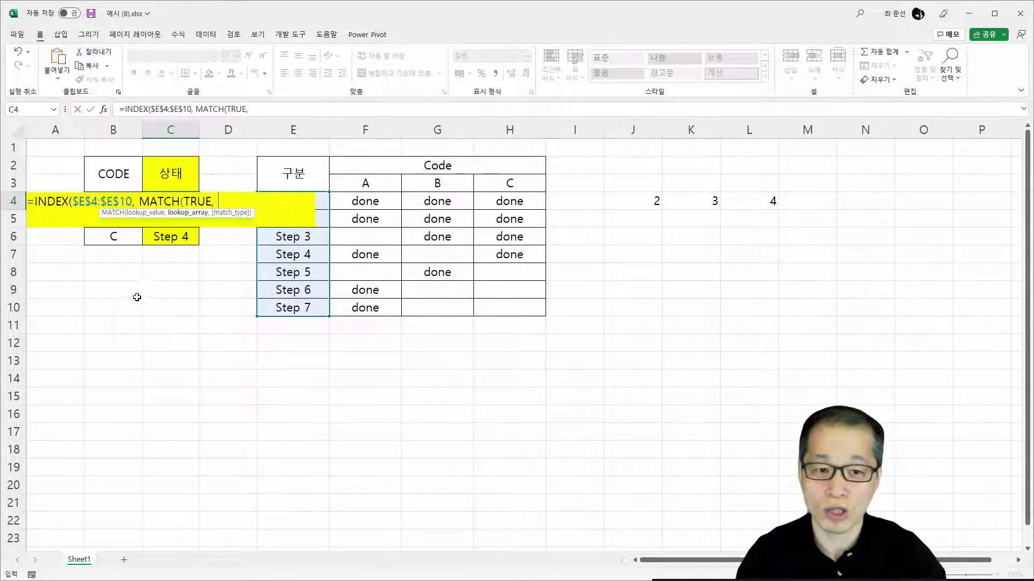
{"action": "left_click_drag", "start_coordinate": [377, 202], "coordinate": [376, 309]}
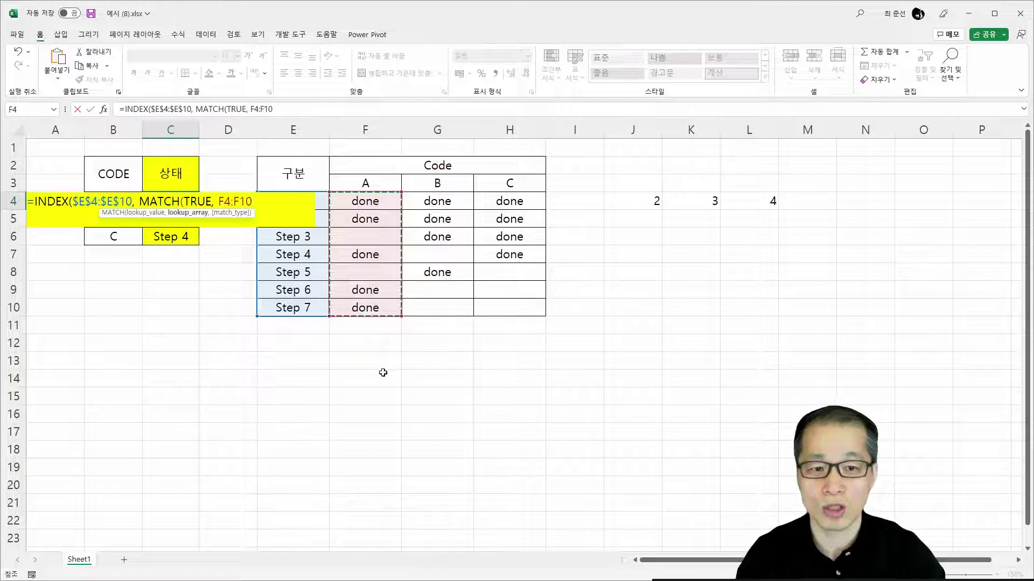
{"action": "type", "text": "=\"\""}
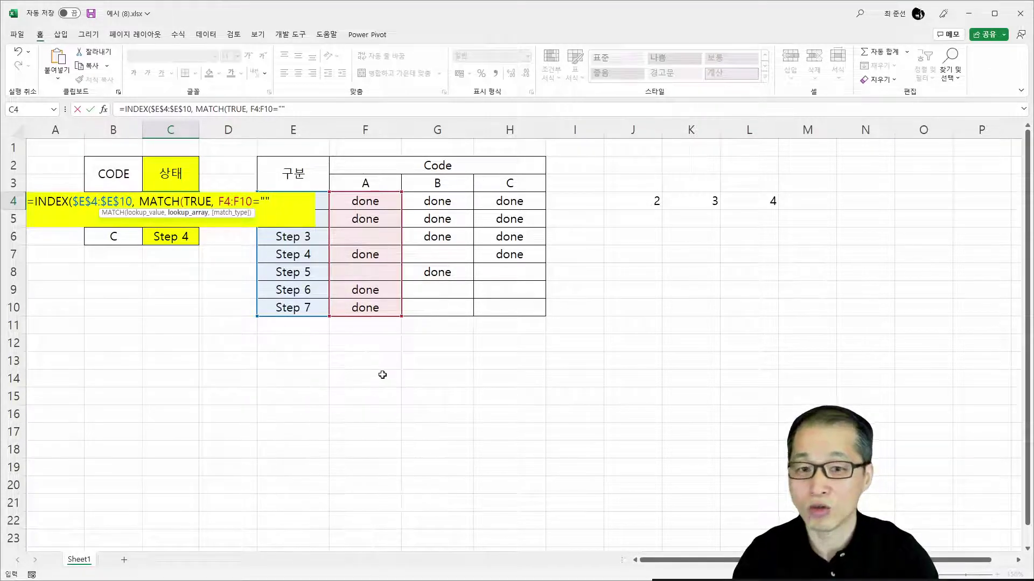
{"action": "type", "text": ", 0)"}
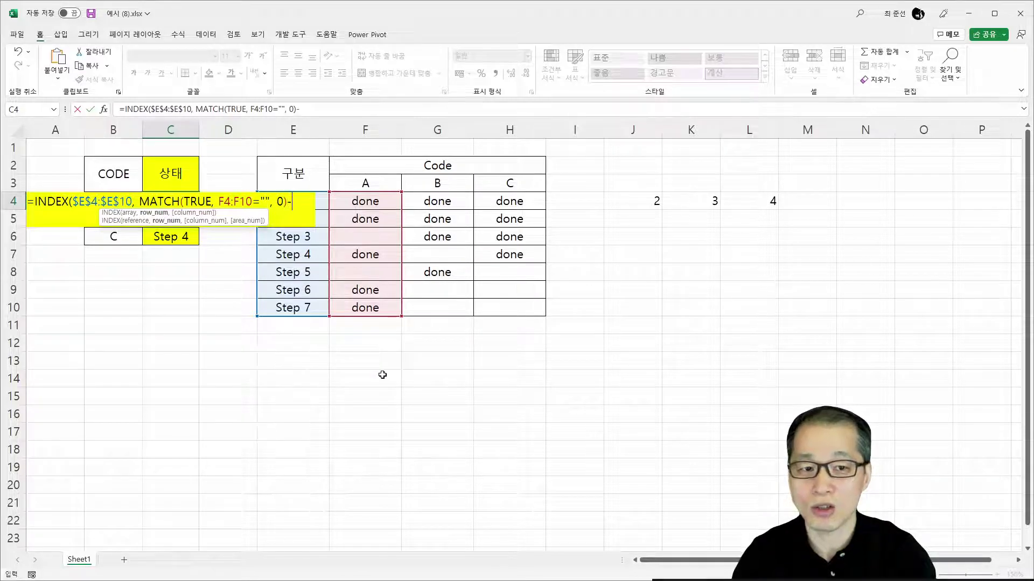
{"action": "type", "text": "-1"}
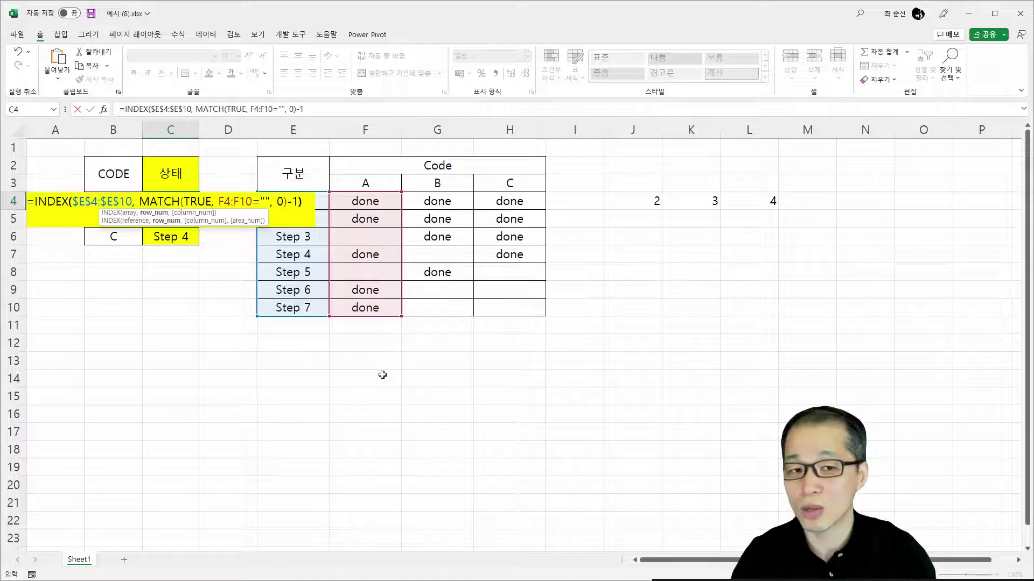
{"action": "type", "text": ")"}
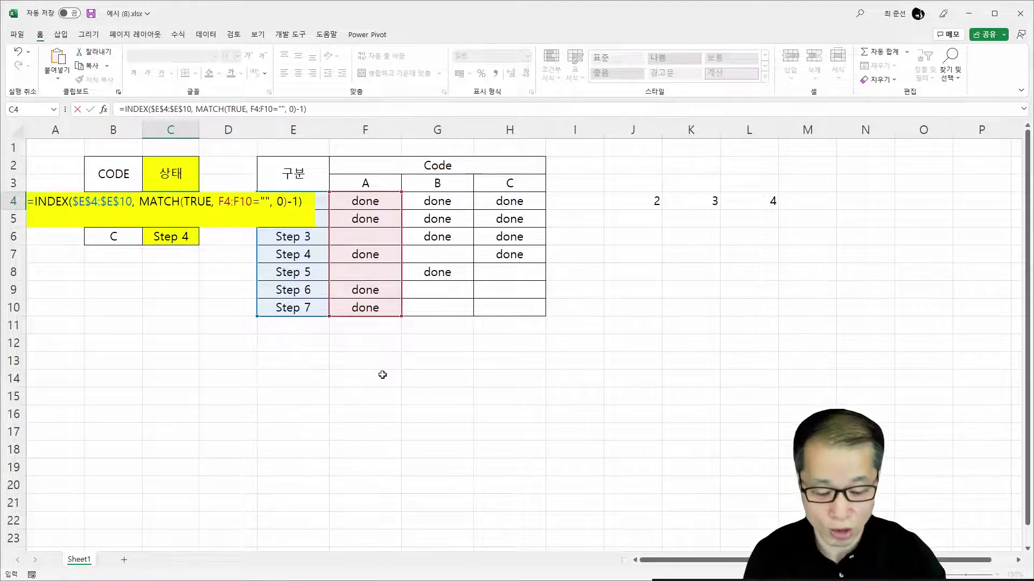
{"action": "key", "text": "Return"}
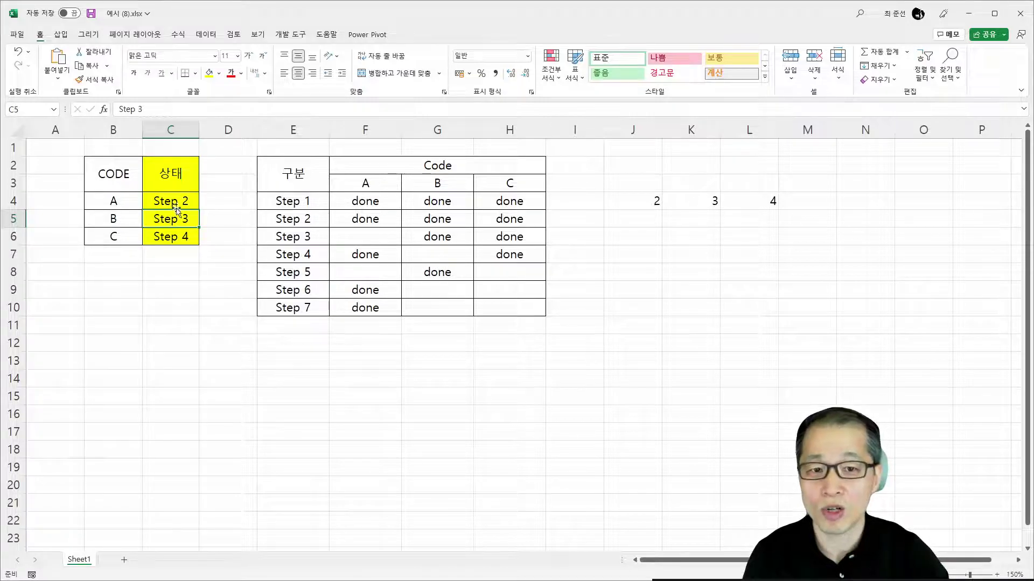
Step: Review the F4:F10 reference in C4's formula and clear the helper formulas from J4:L4
{"action": "left_click", "coordinate": [184, 203]}
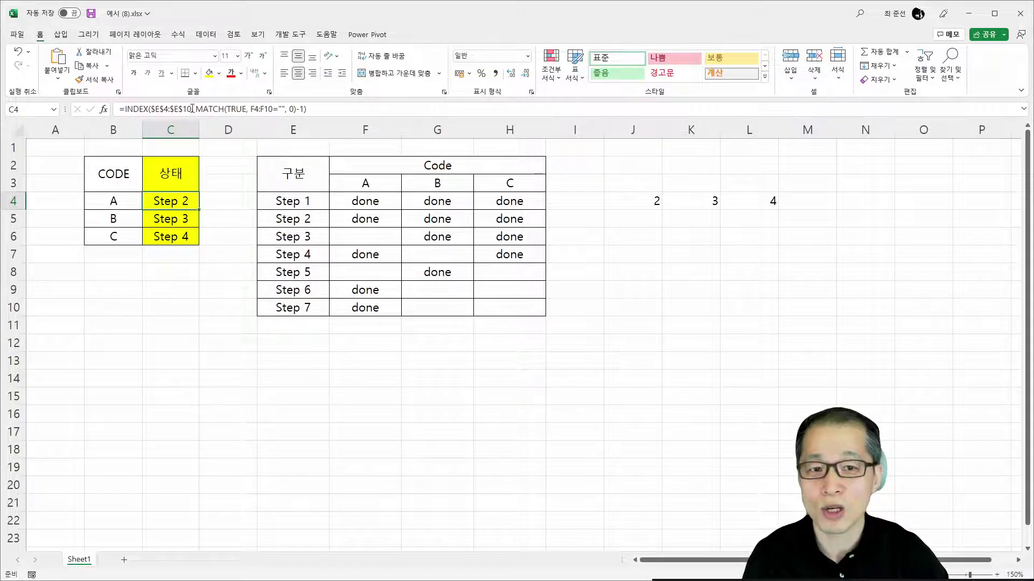
{"action": "left_click_drag", "start_coordinate": [254, 110], "coordinate": [283, 109]}
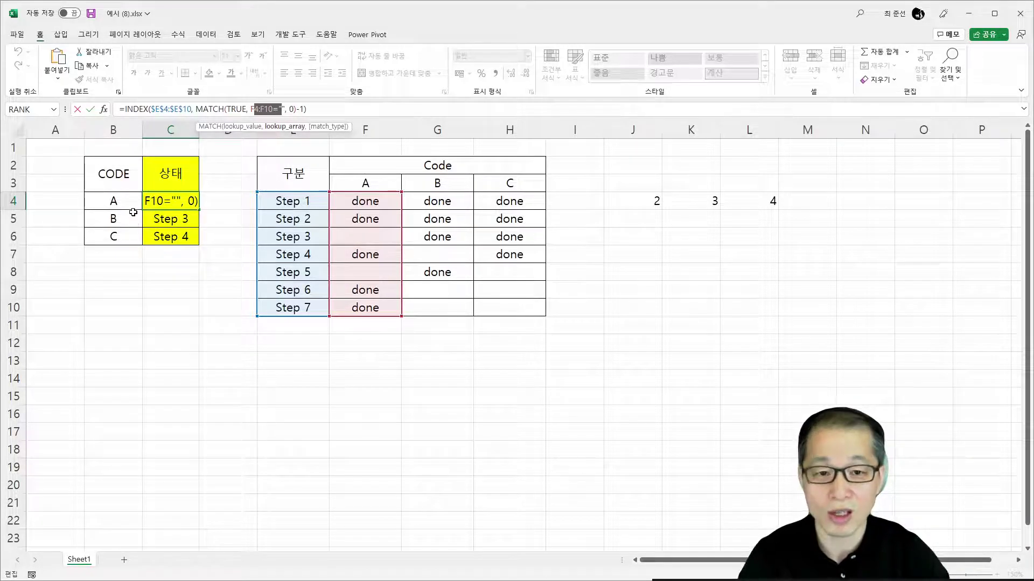
{"action": "key", "text": "Escape"}
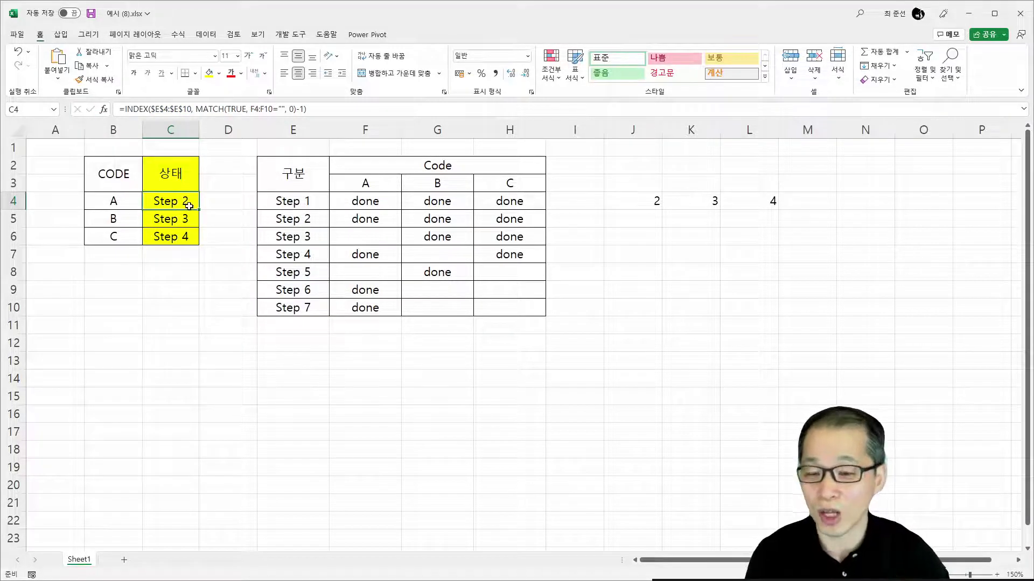
{"action": "left_click", "coordinate": [171, 220]}
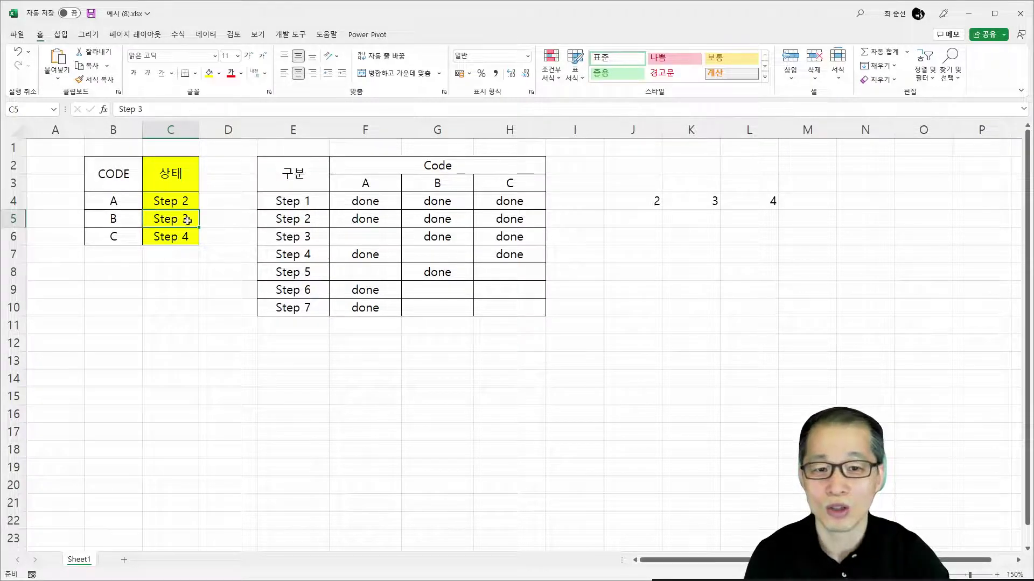
{"action": "left_click", "coordinate": [181, 238]}
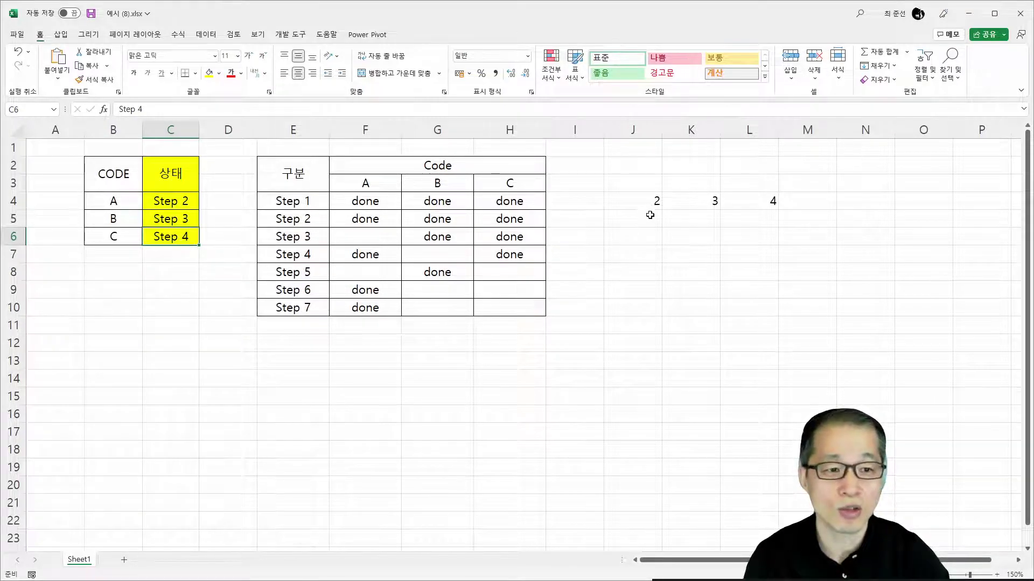
{"action": "left_click", "coordinate": [613, 203]}
{"action": "left_click_drag", "start_coordinate": [614, 202], "coordinate": [729, 201]}
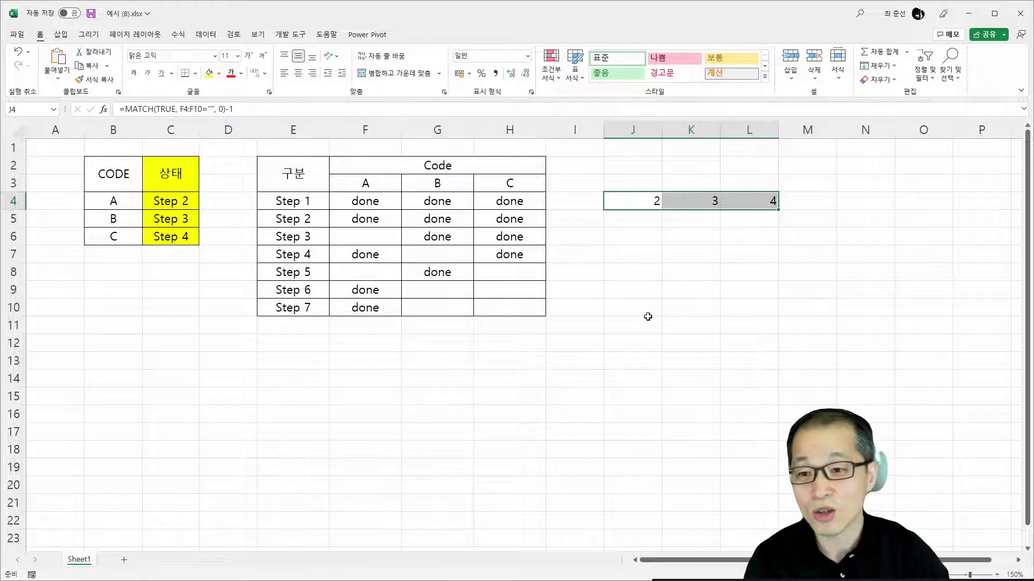
{"action": "key", "text": "Delete"}
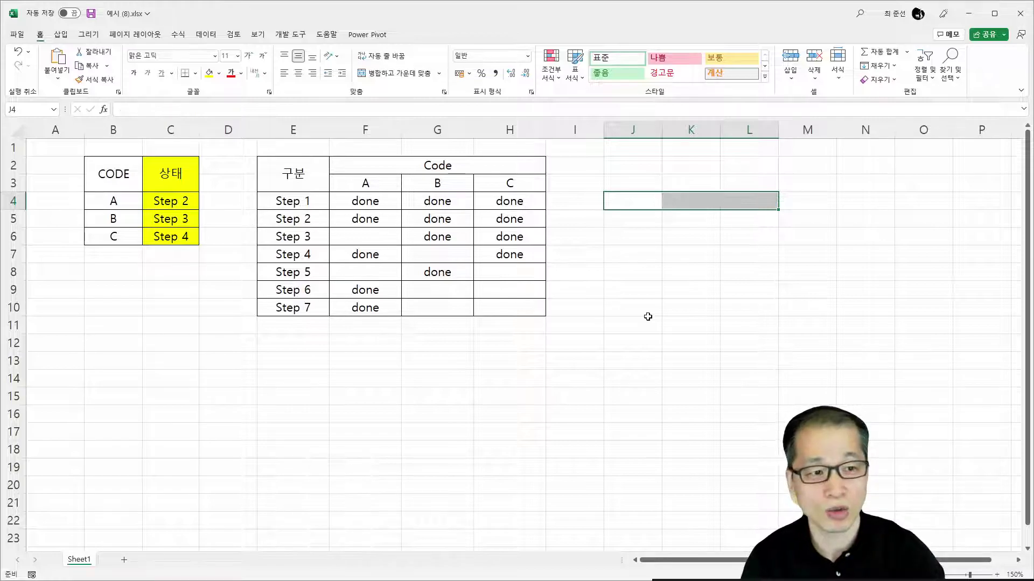
Step: Enter the array formula =F4:H10="" in J4 to test all three codes' steps for blanks
{"action": "left_click", "coordinate": [620, 199]}
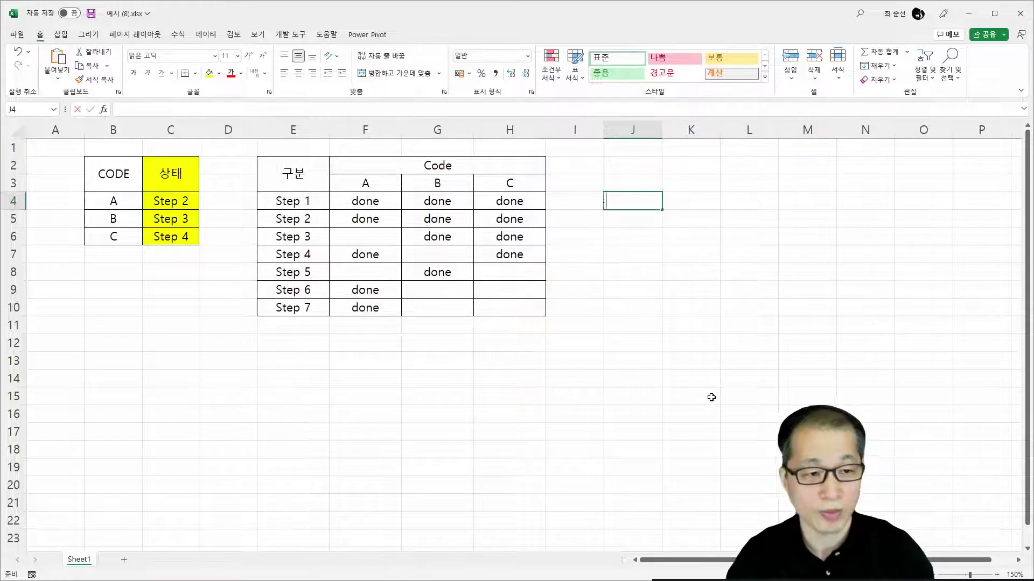
{"action": "type", "text": "="}
{"action": "left_click_drag", "start_coordinate": [368, 195], "coordinate": [491, 311]}
{"action": "type", "text": "=\""}
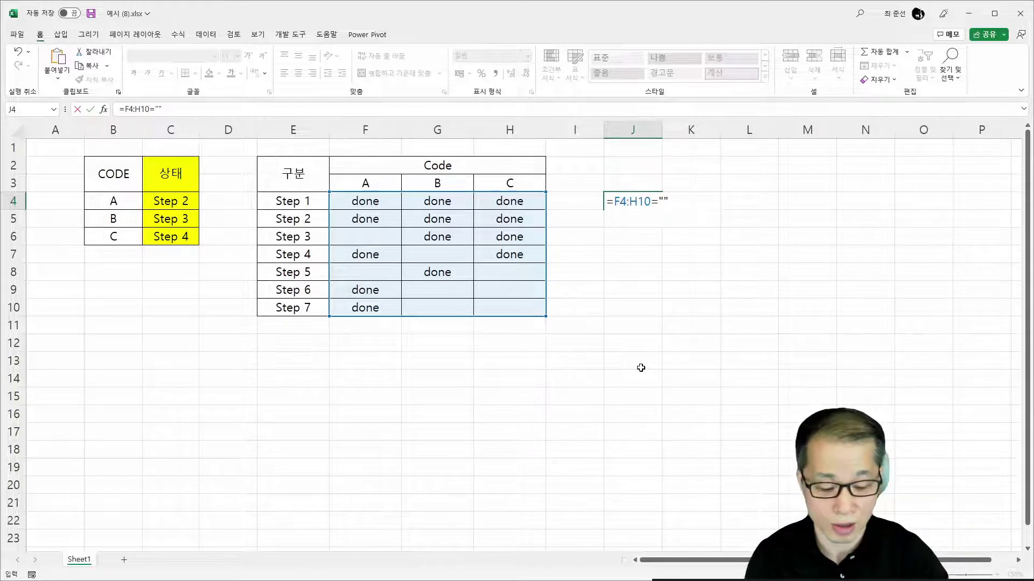
{"action": "type", "text": "\""}
{"action": "key", "text": "Return"}
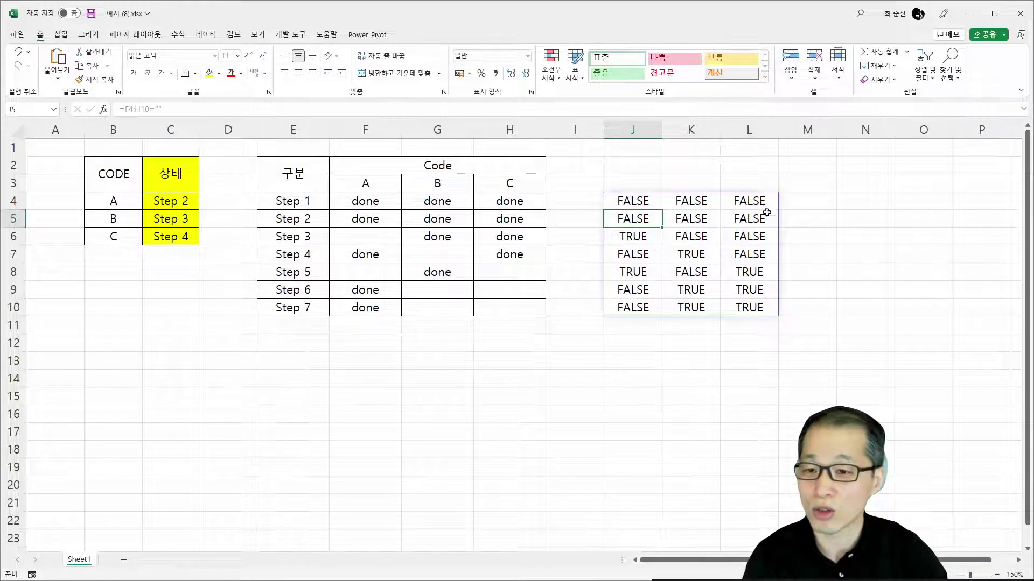
Step: Wrap J4's blank test in INDEX to return only the first column: =INDEX(F4:H10="", , 1)
{"action": "double_click", "coordinate": [651, 203]}
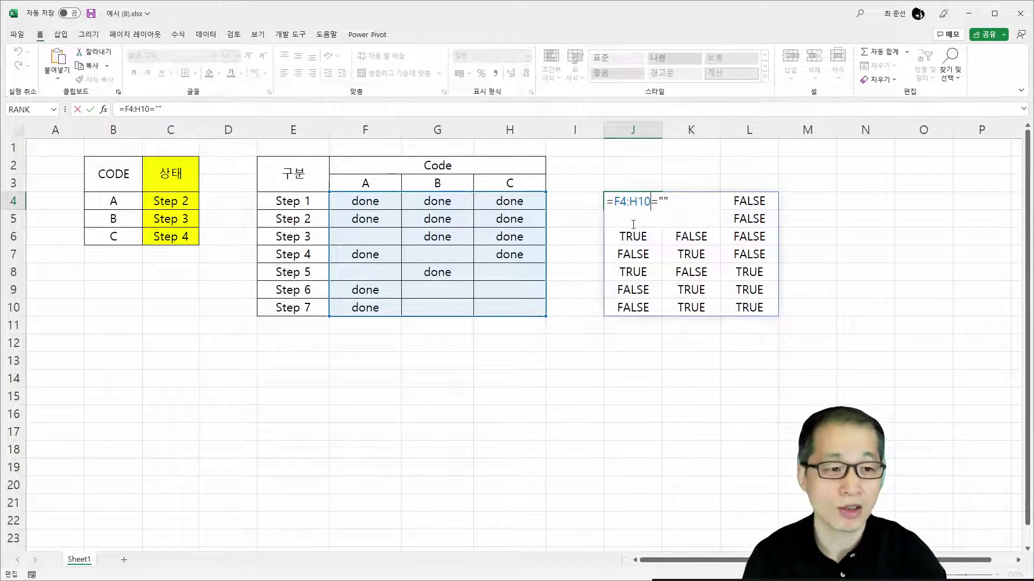
{"action": "left_click", "coordinate": [614, 200]}
{"action": "type", "text": "INDEX(F4:H10=\"\""}
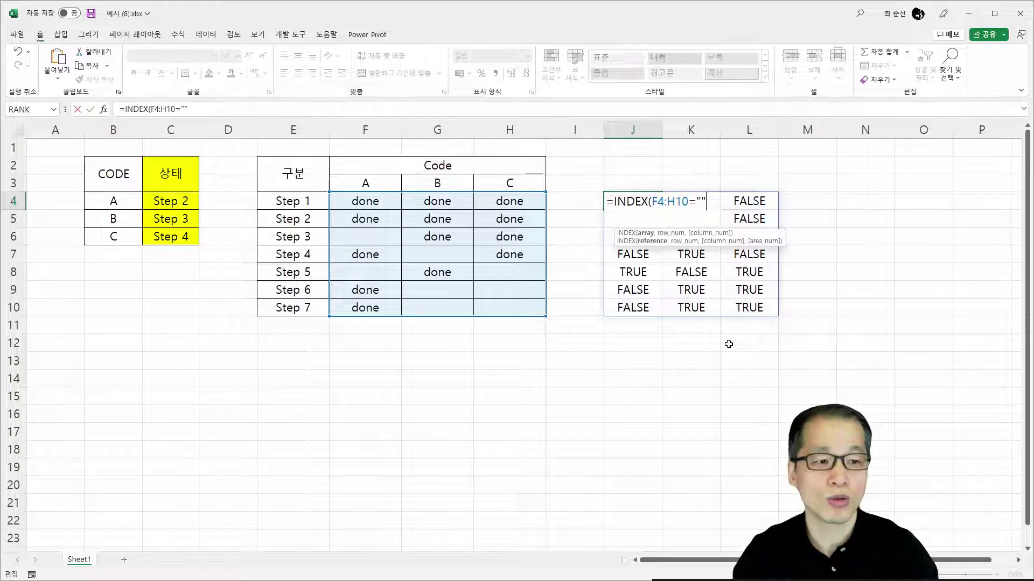
{"action": "type", "text": ","}
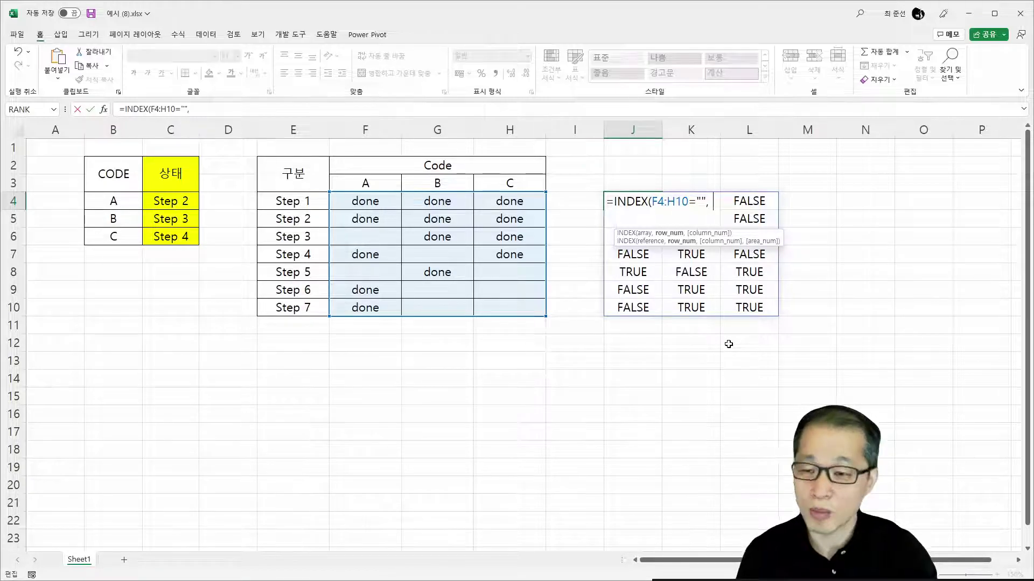
{"action": "type", "text": " , "}
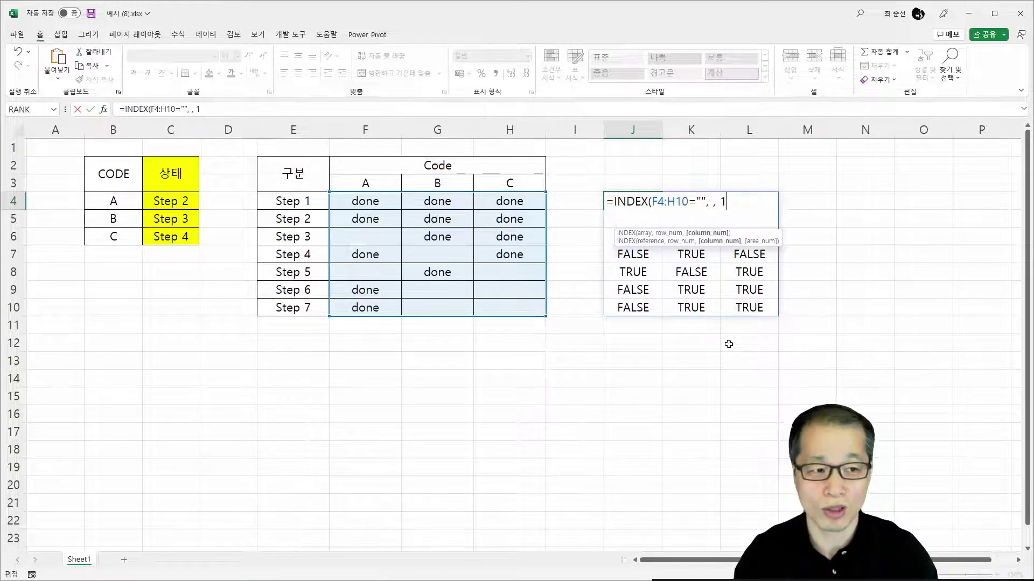
{"action": "type", "text": "1)"}
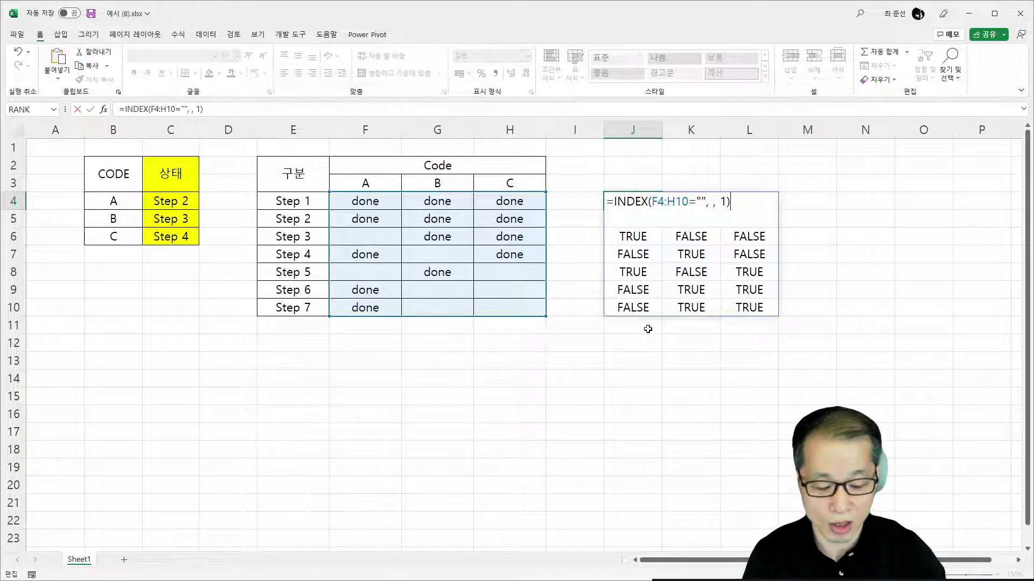
{"action": "key", "text": "Return"}
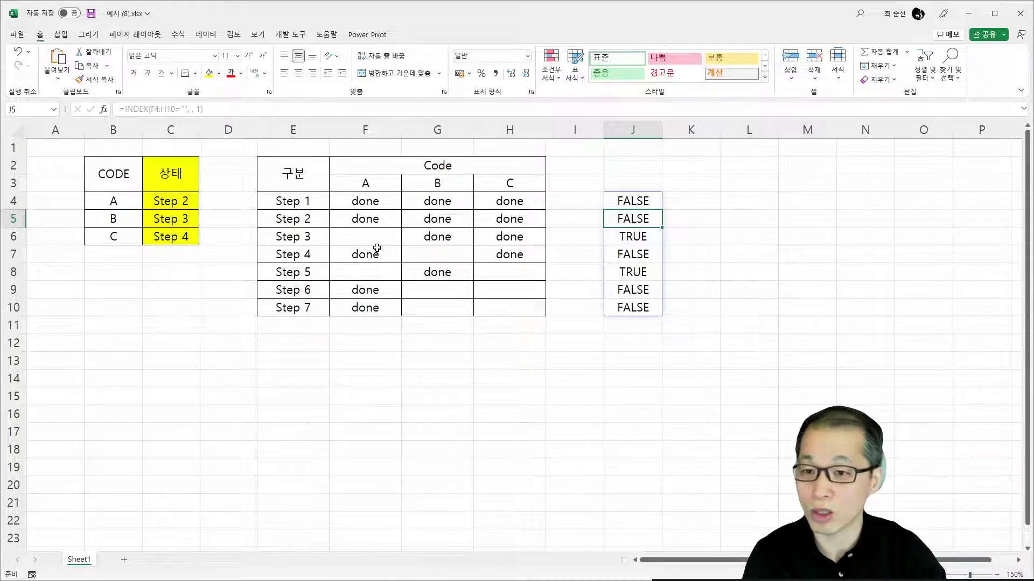
Step: Change the column number in J4's INDEX formula to 2 to return code B's blank test
{"action": "double_click", "coordinate": [639, 201]}
{"action": "double_click", "coordinate": [723, 201]}
{"action": "type", "text": "2"}
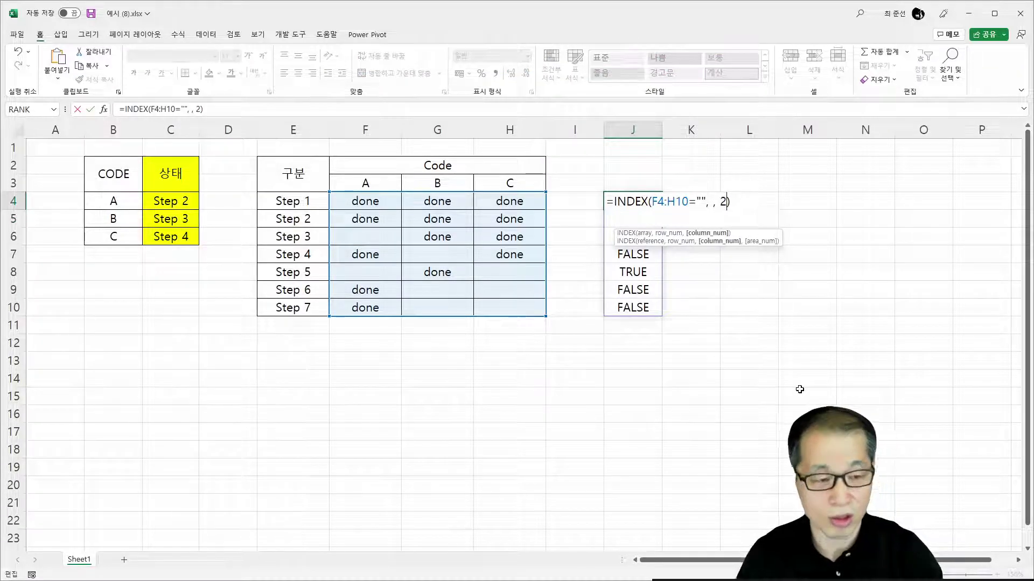
{"action": "key", "text": "Return"}
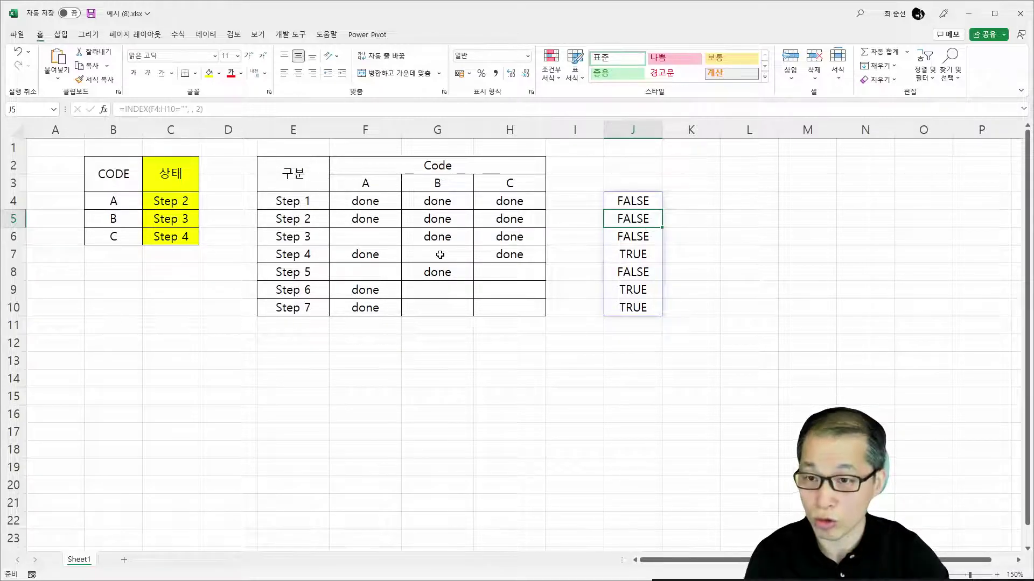
{"action": "left_click", "coordinate": [651, 204]}
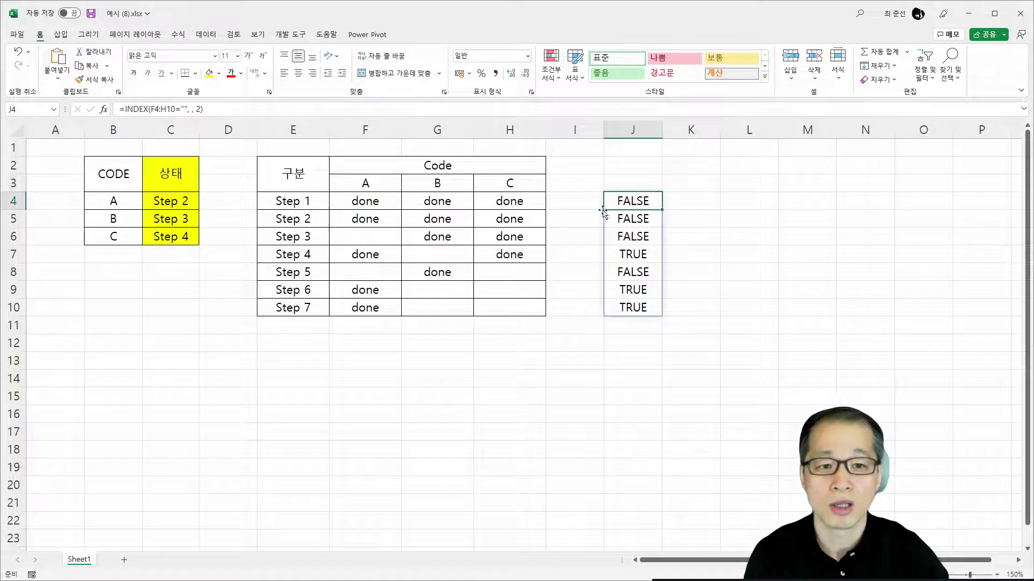
{"action": "double_click", "coordinate": [650, 200]}
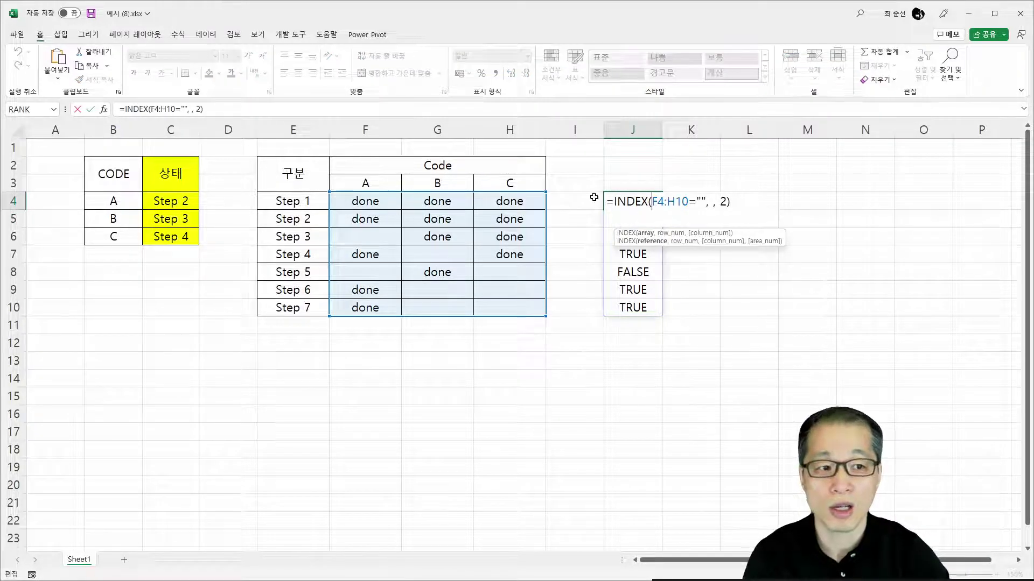
{"action": "left_click_drag", "start_coordinate": [611, 202], "coordinate": [742, 198]}
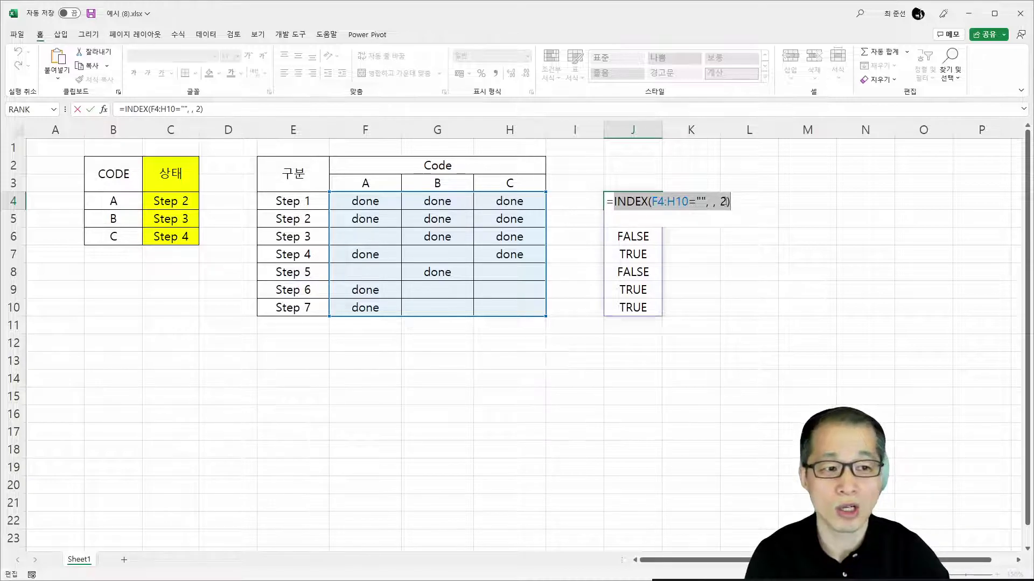
{"action": "key", "text": "Return"}
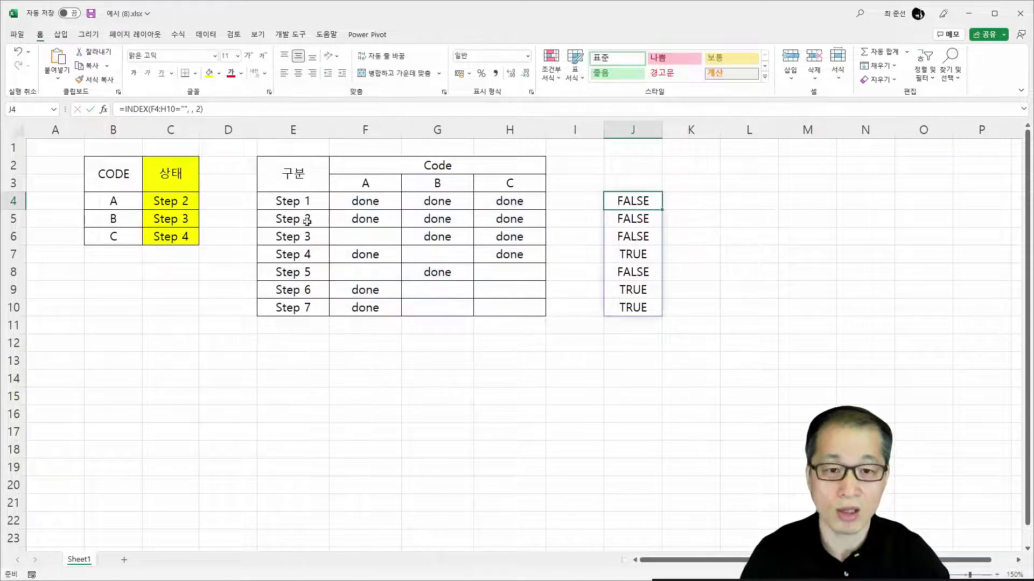
{"action": "double_click", "coordinate": [170, 204]}
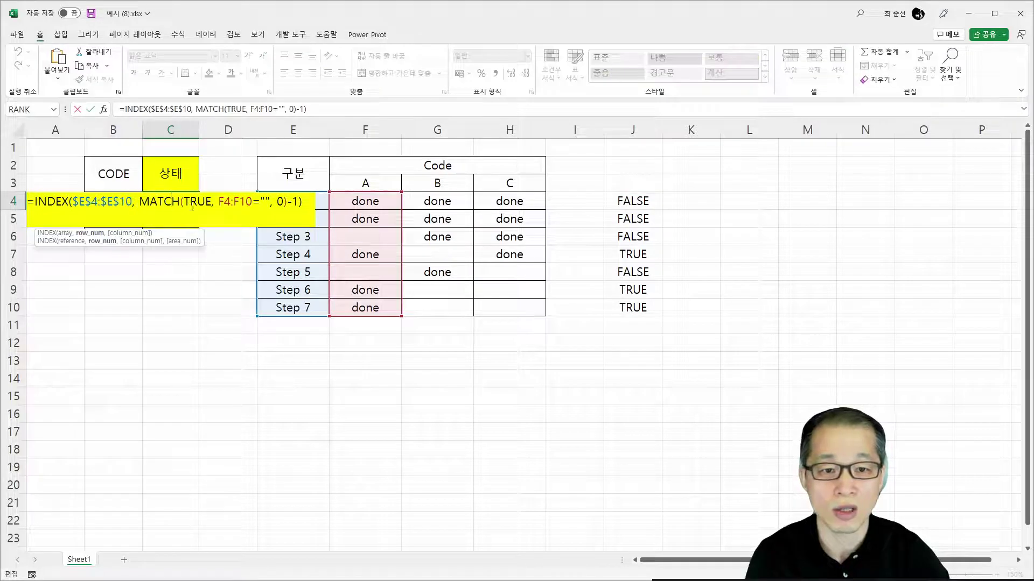
{"action": "left_click_drag", "start_coordinate": [219, 202], "coordinate": [270, 203]}
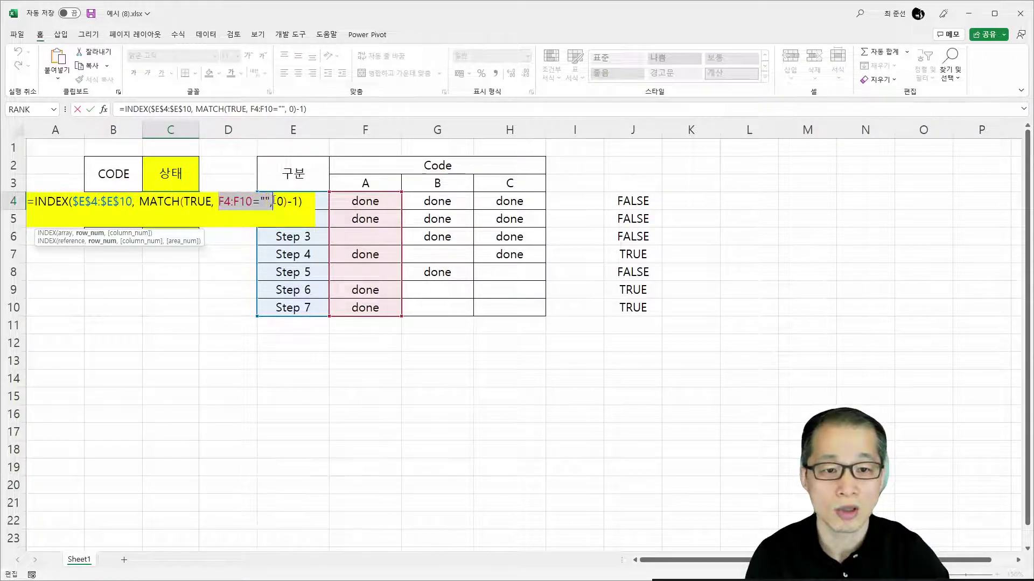
{"action": "type", "text": "httpscafe.naver.comexcelmaster208086"}
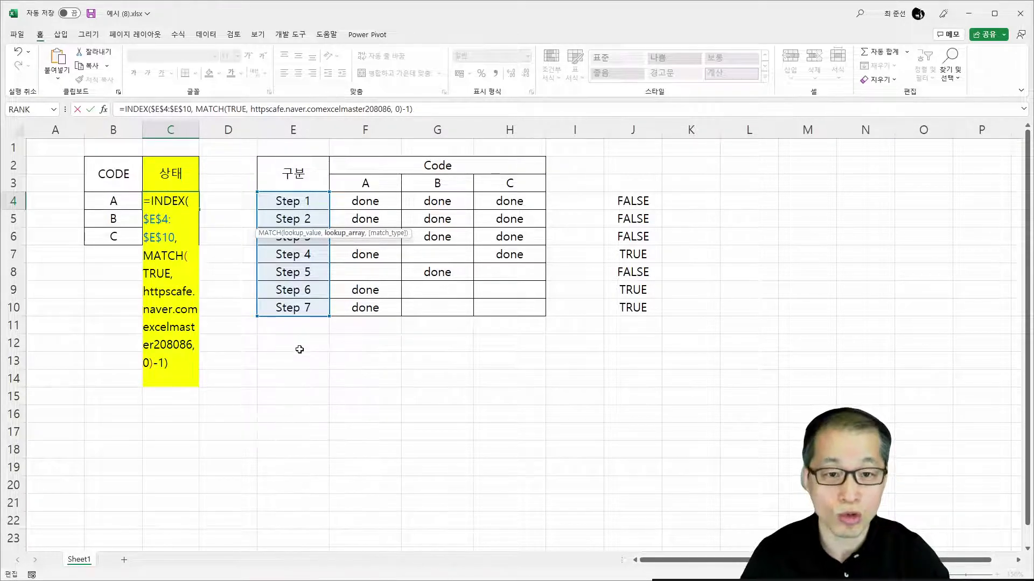
{"action": "key", "text": "ctrl+z"}
{"action": "key", "text": "ctrl+Return"}
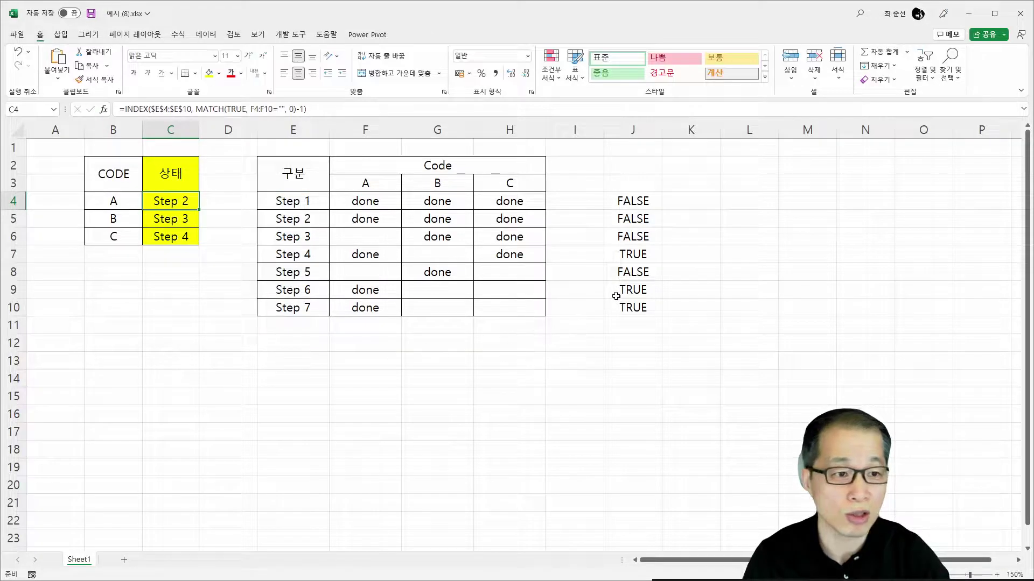
Step: Copy INDEX(F4:H10="", , 2) from J4's formula and replace F4:F10="" in C4's MATCH with it
{"action": "double_click", "coordinate": [641, 201]}
{"action": "left_click_drag", "start_coordinate": [614, 201], "coordinate": [806, 216]}
{"action": "key", "text": "ctrl+c"}
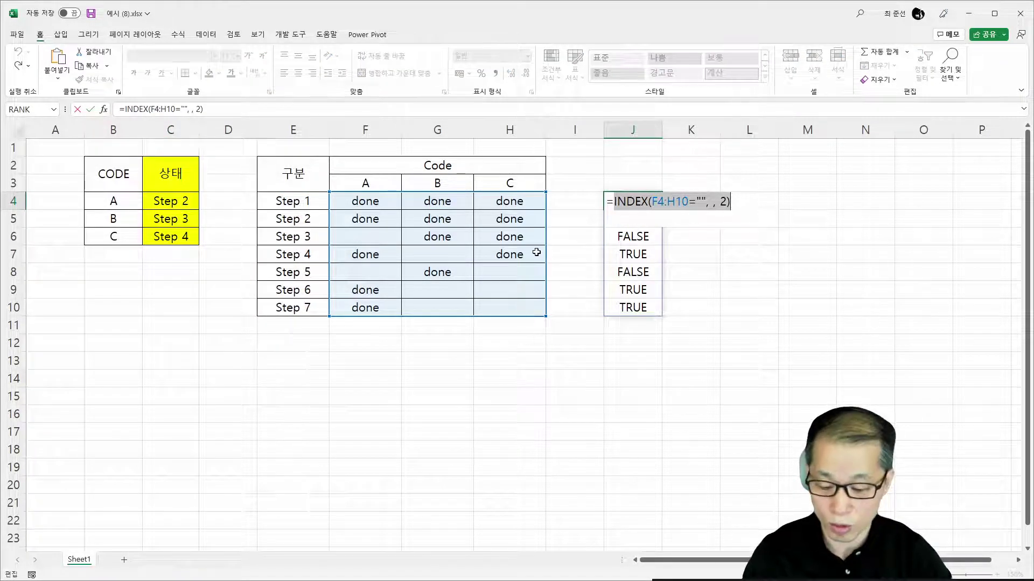
{"action": "key", "text": "Escape"}
{"action": "double_click", "coordinate": [182, 200]}
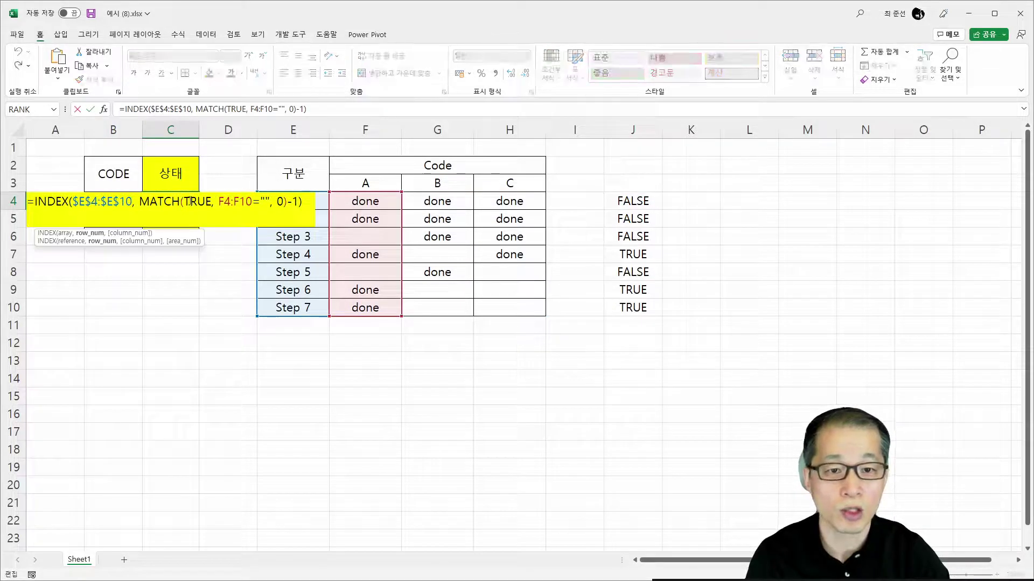
{"action": "left_click_drag", "start_coordinate": [219, 201], "coordinate": [271, 202]}
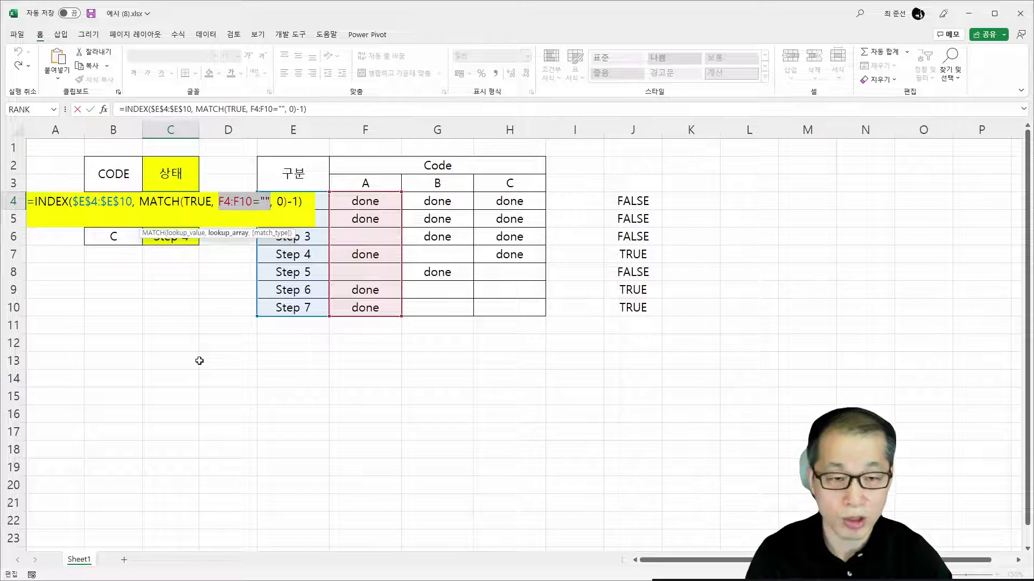
{"action": "key", "text": "ctrl+v"}
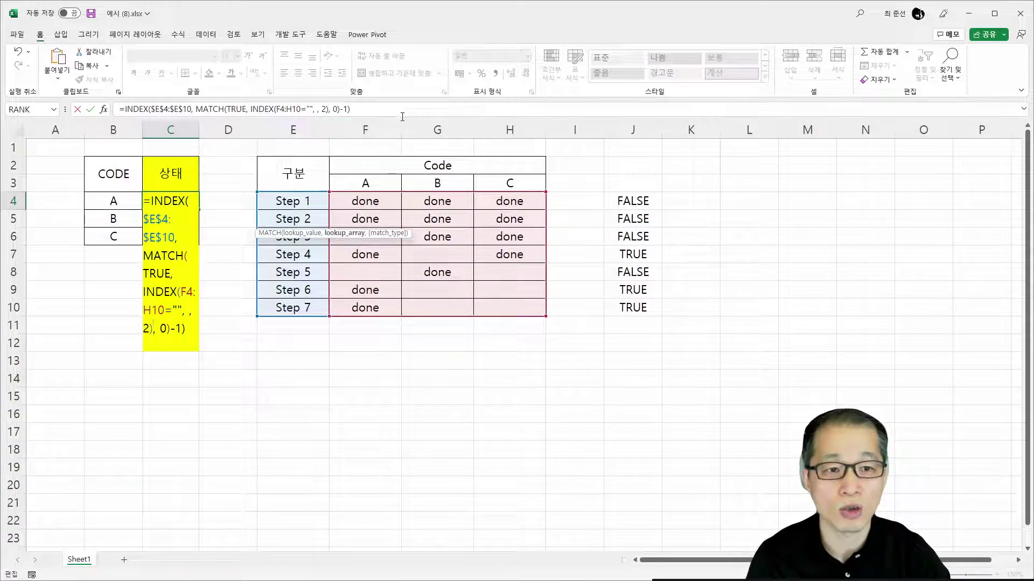
Step: Enlarge the formula bar and break C4's formula into separate lines before MATCH and before the inner INDEX
{"action": "left_click_drag", "start_coordinate": [401, 117], "coordinate": [403, 153]}
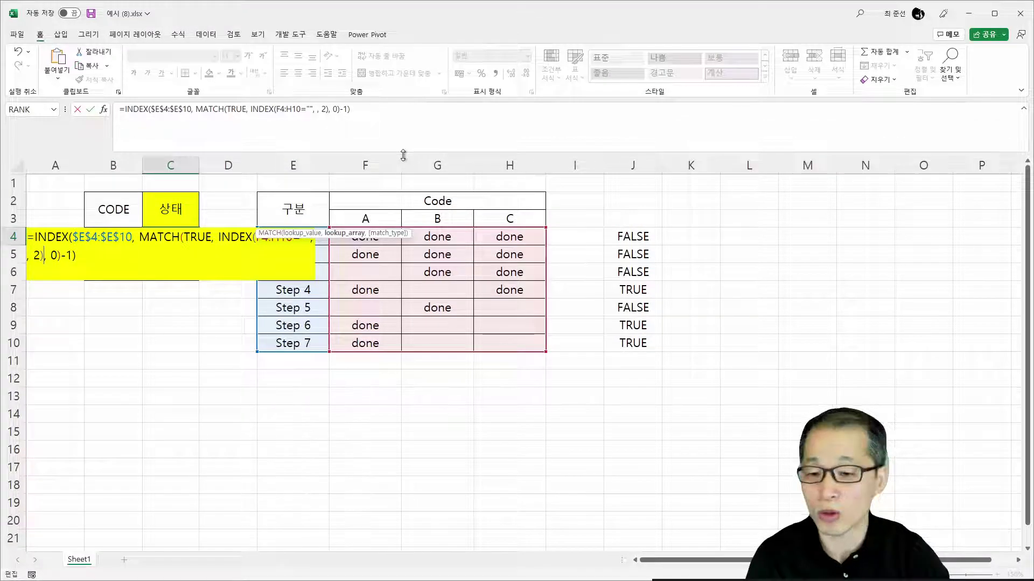
{"action": "left_click", "coordinate": [199, 112]}
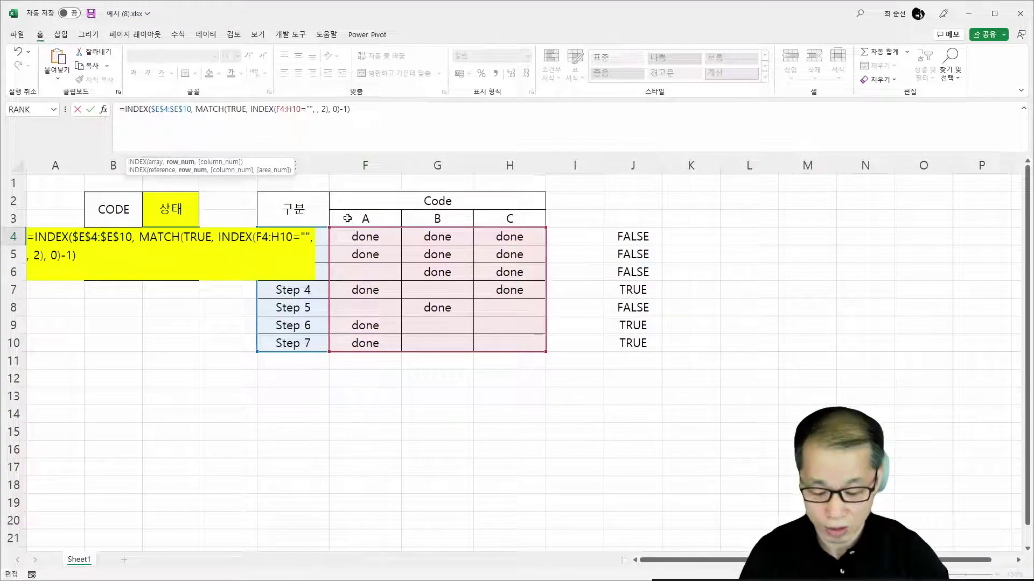
{"action": "key", "text": "alt+Return"}
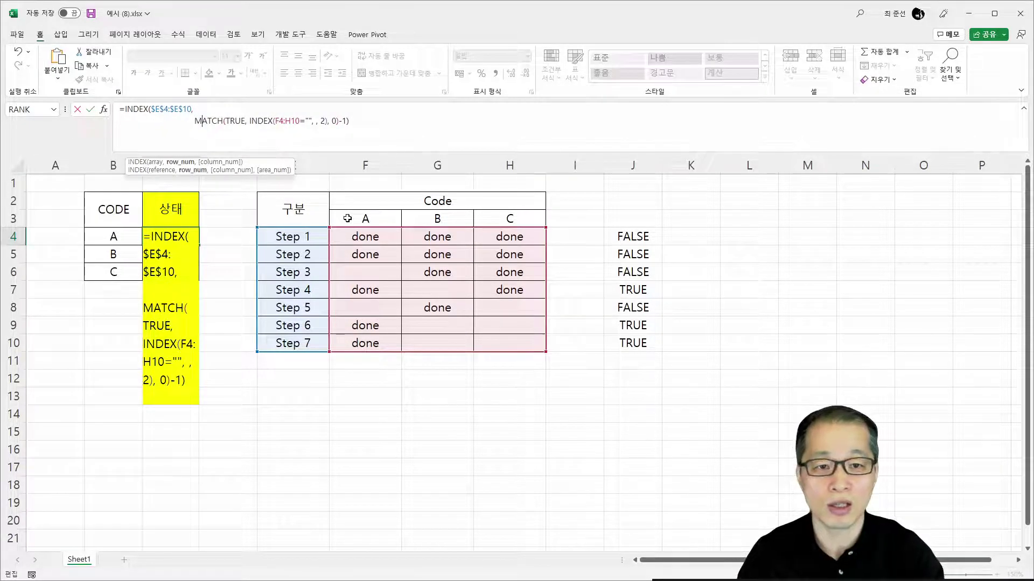
{"action": "key", "text": "Right"}
{"action": "key", "text": "Right"}
{"action": "key", "text": "Right"}
{"action": "key", "text": "Right"}
{"action": "key", "text": "Right"}
{"action": "key", "text": "Right"}
{"action": "key", "text": "Right"}
{"action": "key", "text": "Right"}
{"action": "key", "text": "Right"}
{"action": "key", "text": "Right"}
{"action": "key", "text": "Right"}
{"action": "key", "text": "Right"}
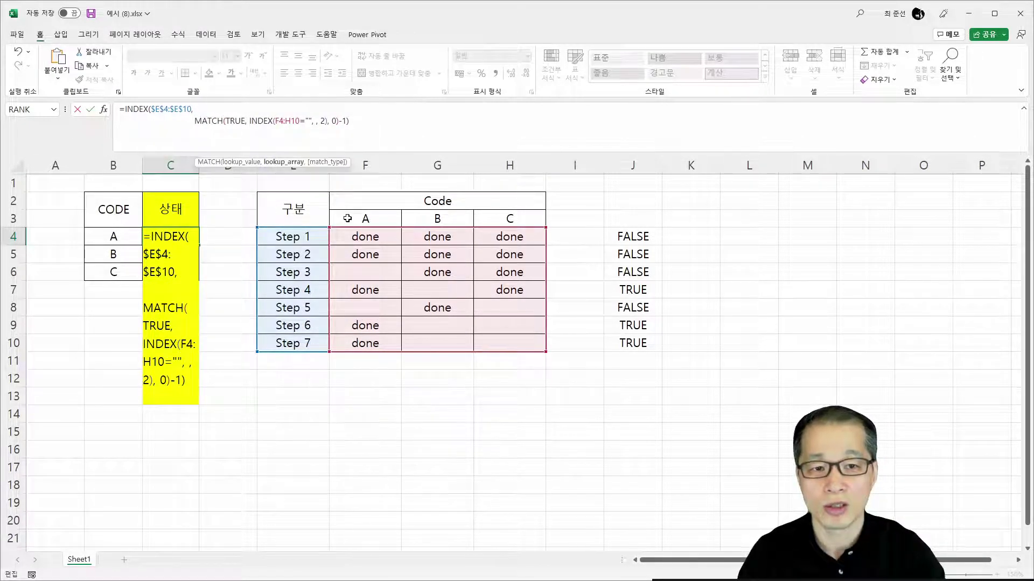
{"action": "key", "text": "alt+Return"}
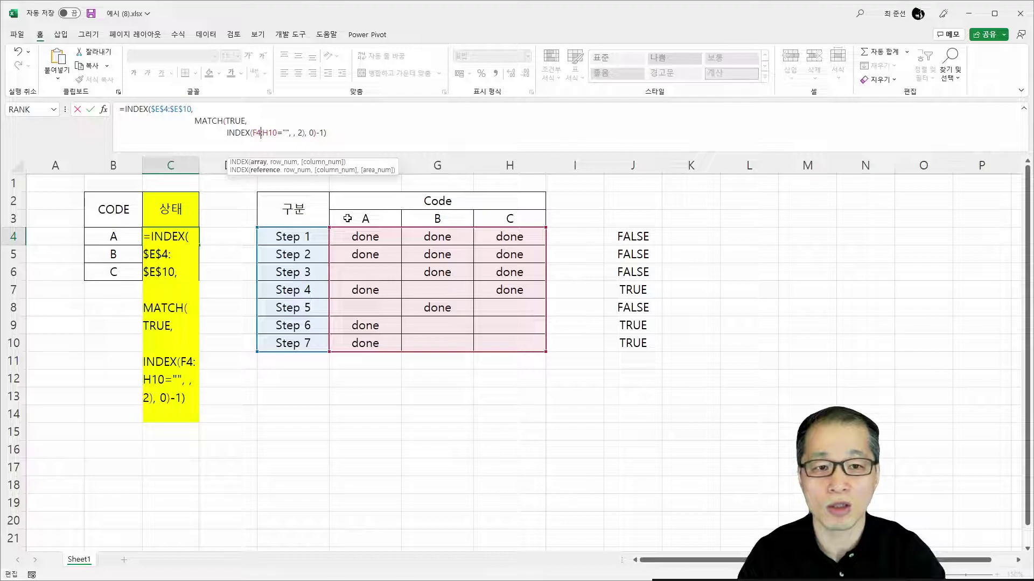
Step: Replace the inner INDEX's column number in C4's formula with ROW(A1)
{"action": "key", "text": "Right"}
{"action": "key", "text": "Right"}
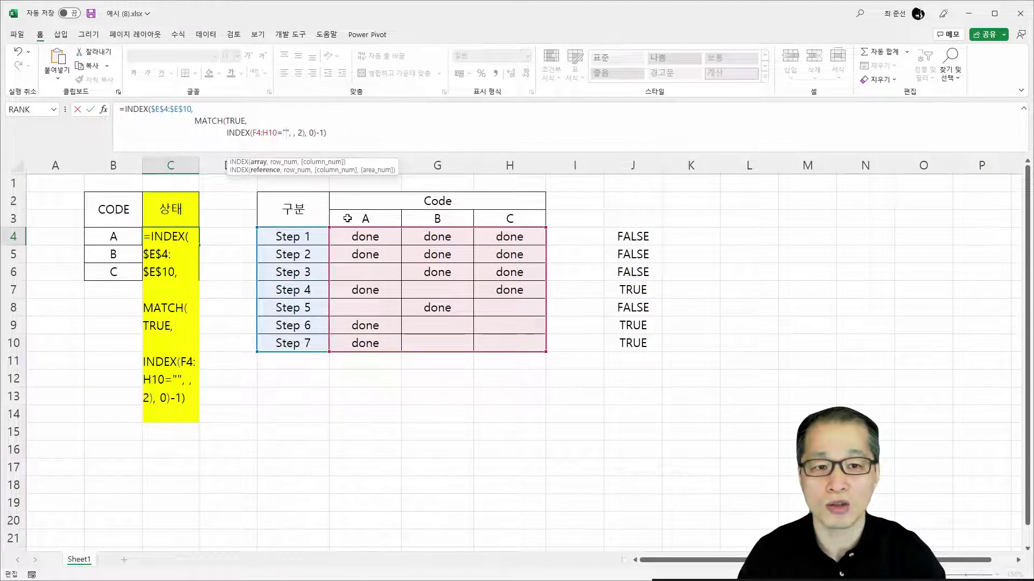
{"action": "key", "text": "Right"}
{"action": "key", "text": "Right"}
{"action": "key", "text": "Right"}
{"action": "key", "text": "Right"}
{"action": "key", "text": "Right"}
{"action": "key", "text": "shift+Right"}
{"action": "type", "text": "1"}
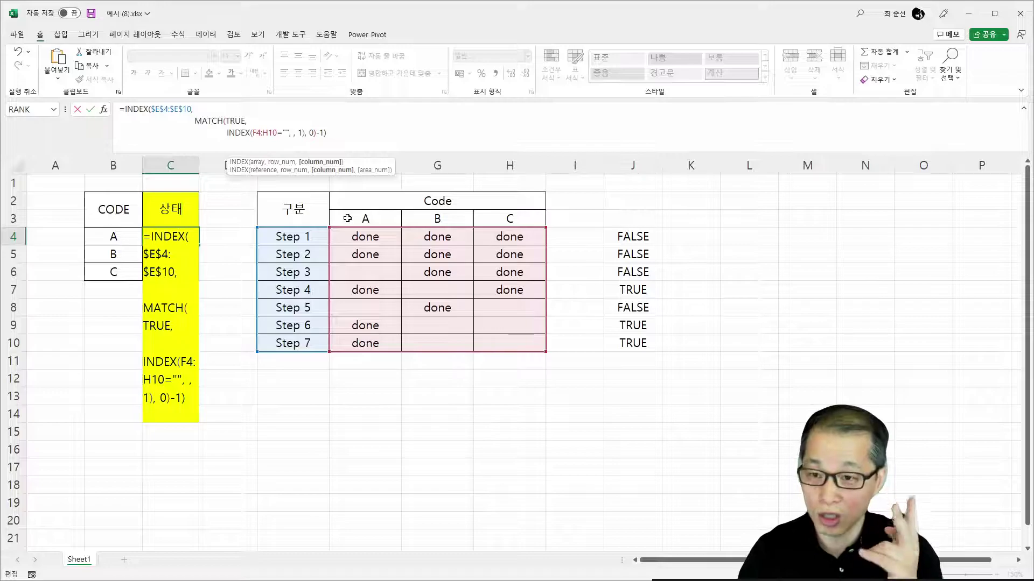
{"action": "key", "text": "BackSpace"}
{"action": "type", "text": "ROW(A1)"}
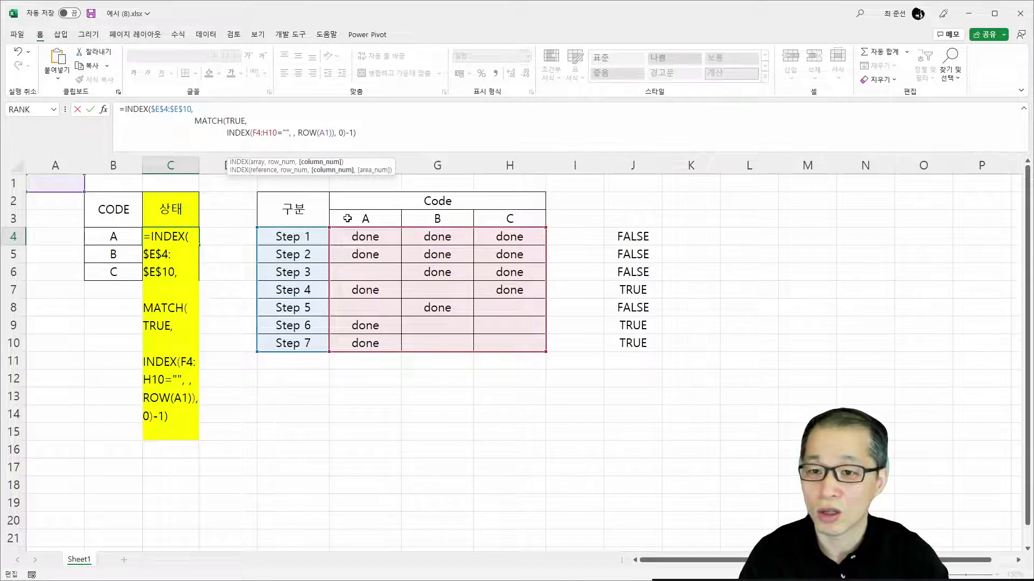
Step: Make the F4:H10 reference in the inner INDEX absolute as $F$4:$H$10
{"action": "key", "text": "Left"}
{"action": "key", "text": "Left"}
{"action": "key", "text": "Left"}
{"action": "key", "text": "Left"}
{"action": "key", "text": "Left"}
{"action": "key", "text": "Left"}
{"action": "key", "text": "Left"}
{"action": "key", "text": "Left"}
{"action": "key", "text": "Left"}
{"action": "key", "text": "Left"}
{"action": "key", "text": "Left"}
{"action": "key", "text": "Left"}
{"action": "key", "text": "Left"}
{"action": "key", "text": "Left"}
{"action": "key", "text": "Left"}
{"action": "key", "text": "Left"}
{"action": "key", "text": "Left"}
{"action": "key", "text": "Left"}
{"action": "key", "text": "shift+Right"}
{"action": "key", "text": "shift+Right"}
{"action": "key", "text": "shift+Right"}
{"action": "key", "text": "shift+Right"}
{"action": "key", "text": "shift+Right"}
{"action": "key", "text": "shift+Right"}
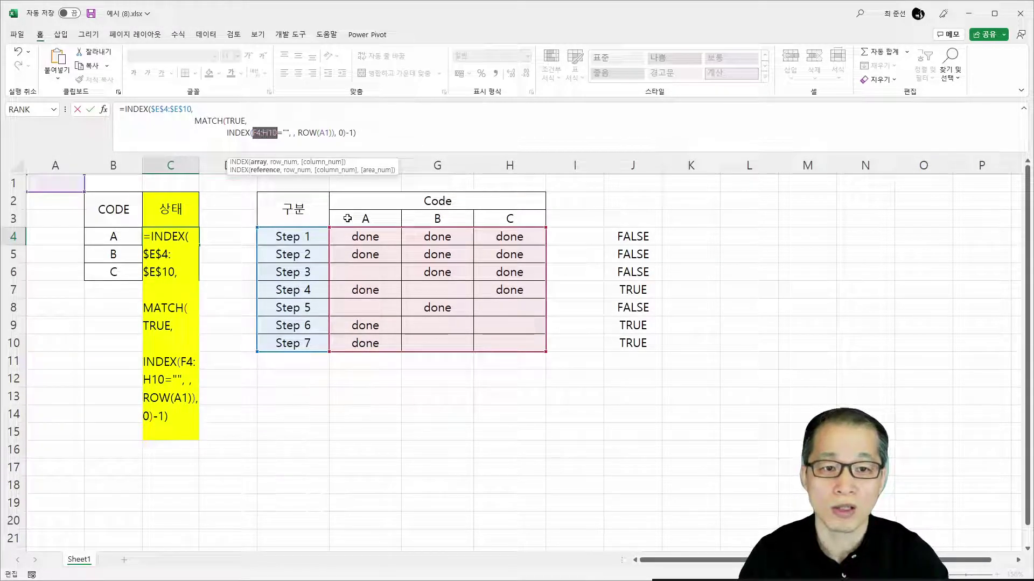
{"action": "key", "text": "F4"}
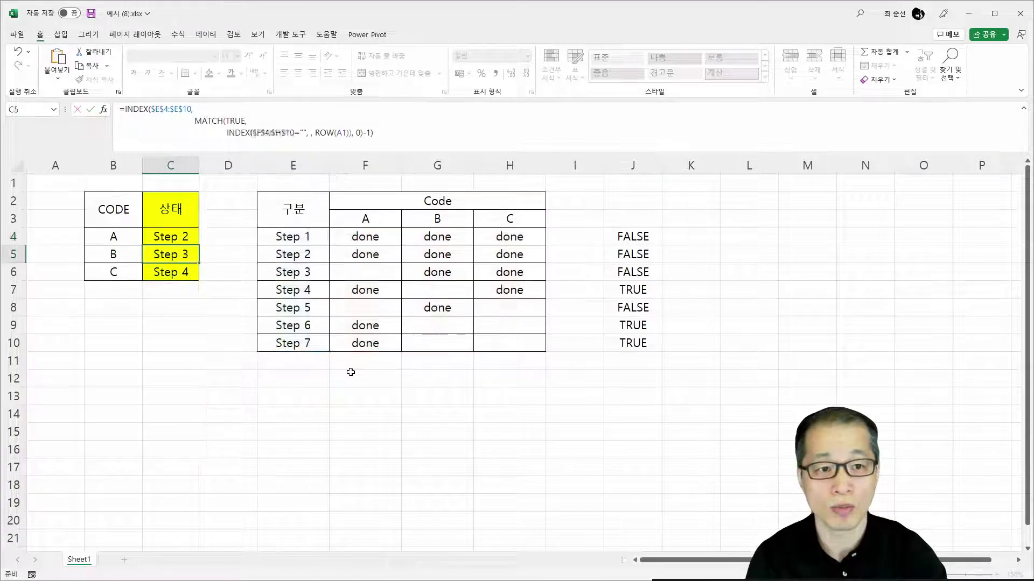
Step: Enter the revised formula in C4 and fill it down to C6
{"action": "key", "text": "Return"}
{"action": "left_click", "coordinate": [172, 233]}
{"action": "left_click_drag", "start_coordinate": [198, 245], "coordinate": [199, 281]}
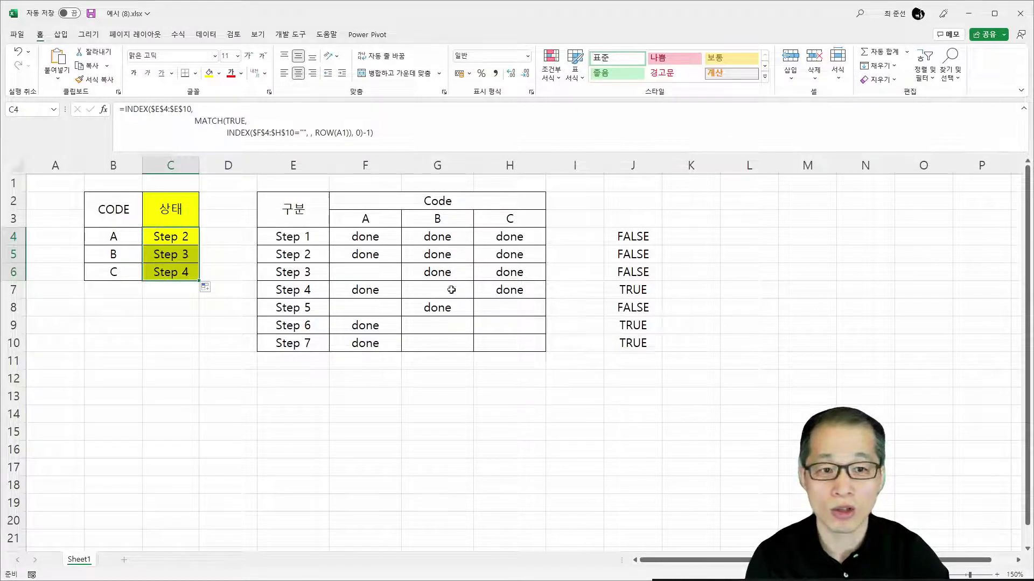
Step: Test the status formula by entering done for code C's Step 5 in H8
{"action": "left_click", "coordinate": [512, 309]}
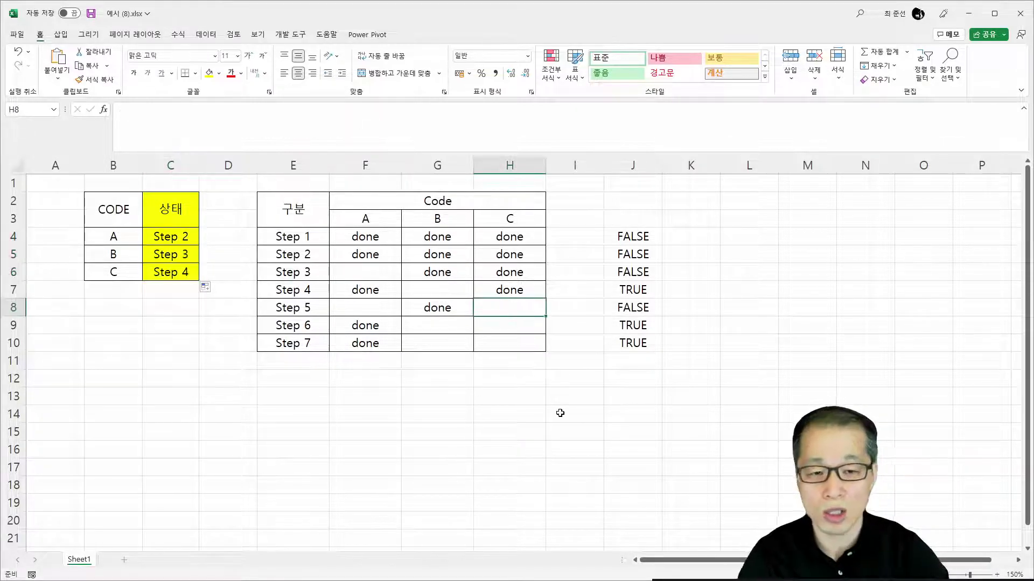
{"action": "type", "text": "DO"}
{"action": "key", "text": "BackSpace"}
{"action": "key", "text": "BackSpace"}
{"action": "key", "text": "BackSpace"}
{"action": "key", "text": "Caps_Lock"}
{"action": "type", "text": "done"}
{"action": "key", "text": "Return"}
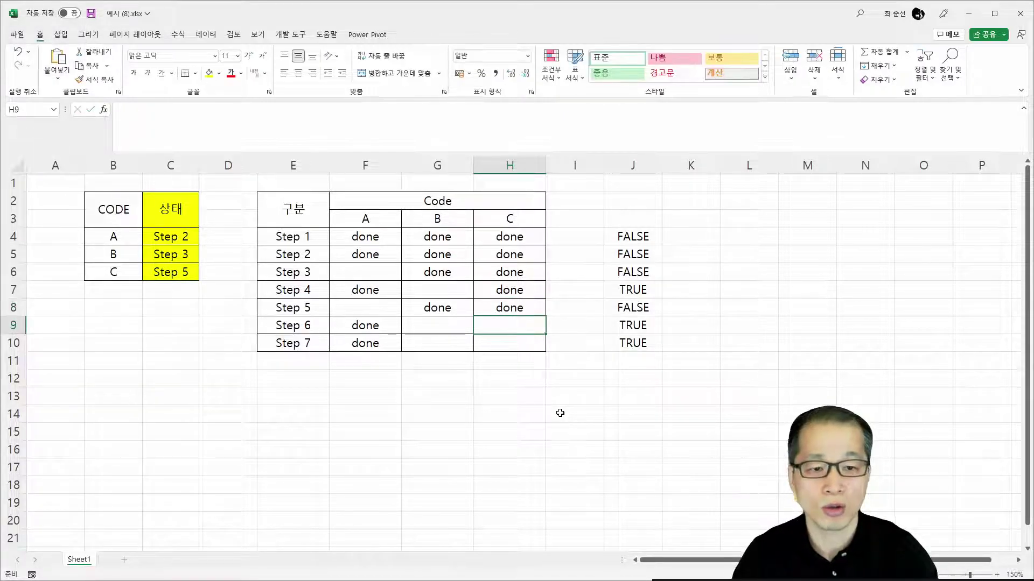
Step: Compare code C's status in C6 with the Step 5 row and review the F4:H10 data range
{"action": "left_click", "coordinate": [177, 274]}
{"action": "left_click", "coordinate": [502, 306]}
{"action": "left_click_drag", "start_coordinate": [502, 307], "coordinate": [304, 311]}
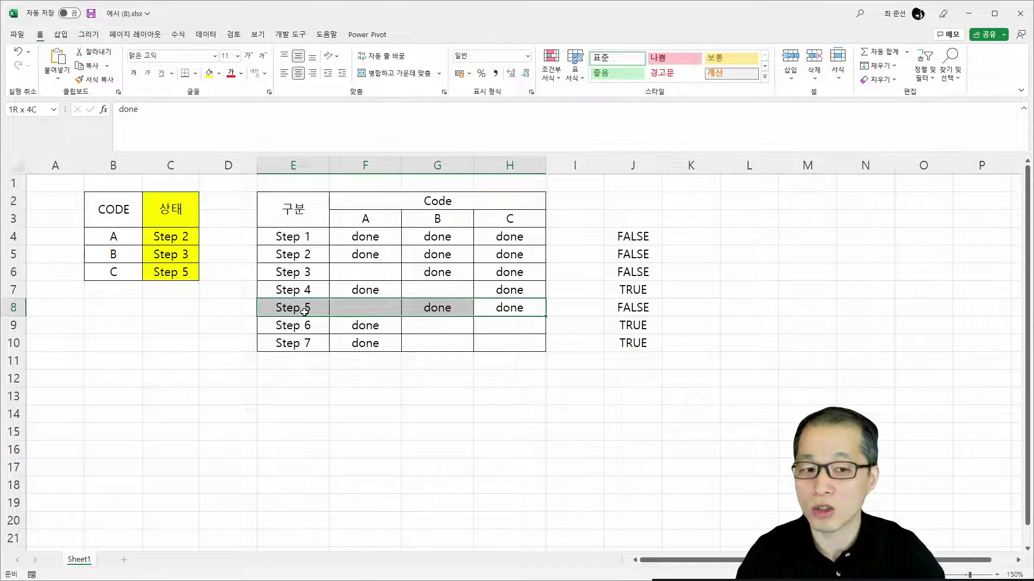
{"action": "left_click", "coordinate": [381, 241]}
{"action": "left_click_drag", "start_coordinate": [380, 241], "coordinate": [480, 343]}
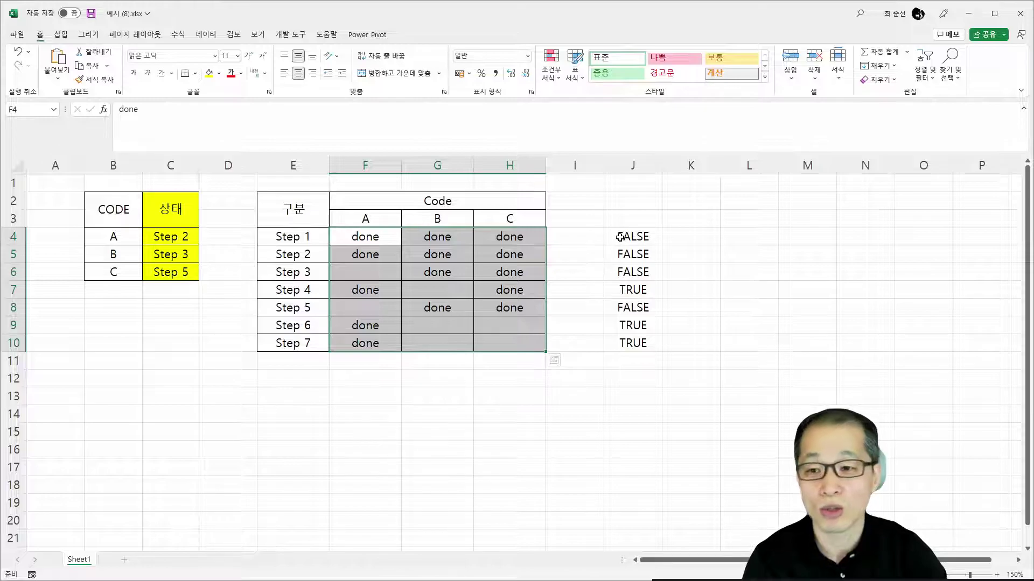
Step: Reduce the formula bar's height to fit C4's three-line status formula and re-enter that formula as an array formula
{"action": "left_click", "coordinate": [191, 239]}
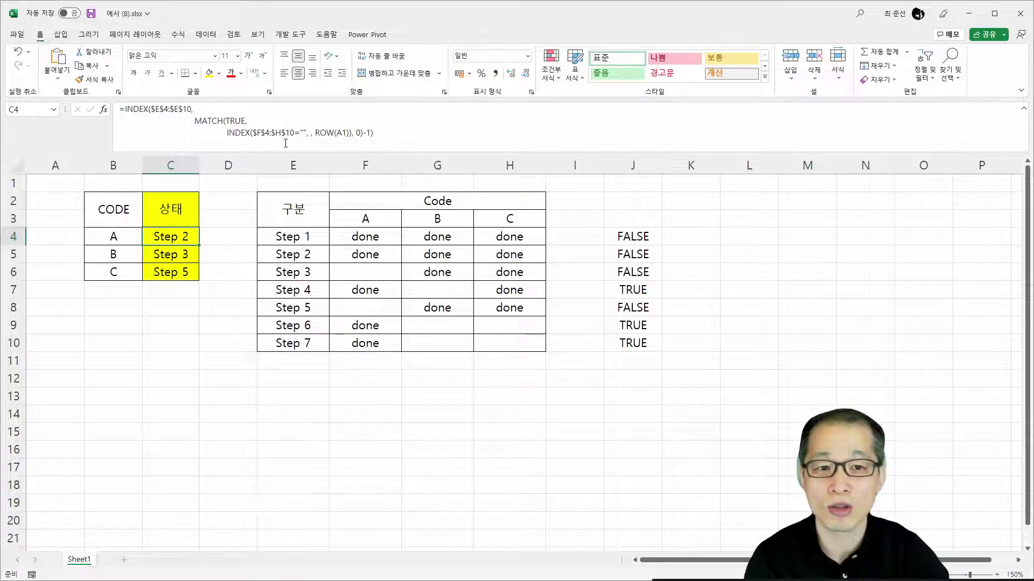
{"action": "left_click_drag", "start_coordinate": [288, 154], "coordinate": [288, 142]}
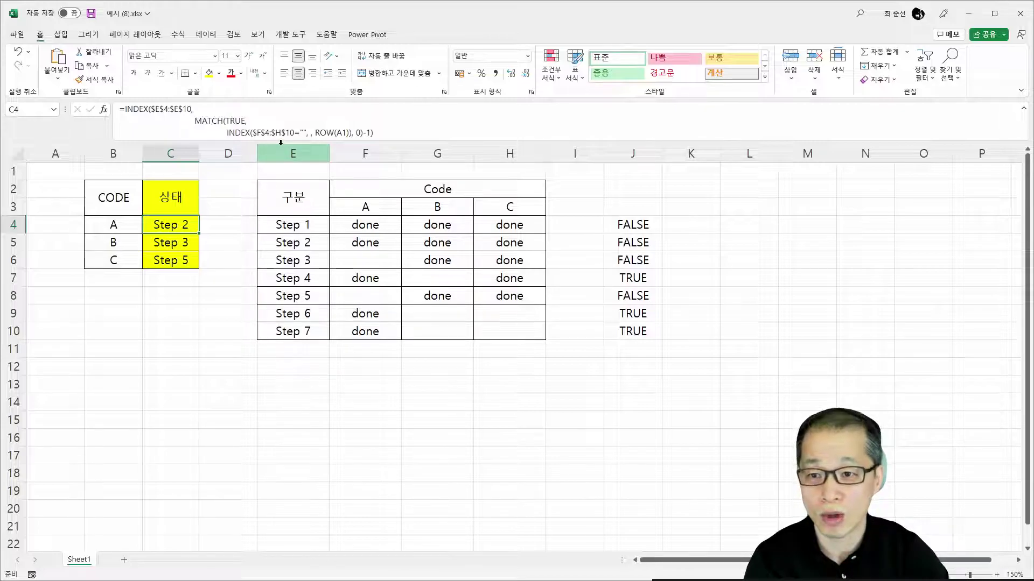
{"action": "double_click", "coordinate": [174, 225]}
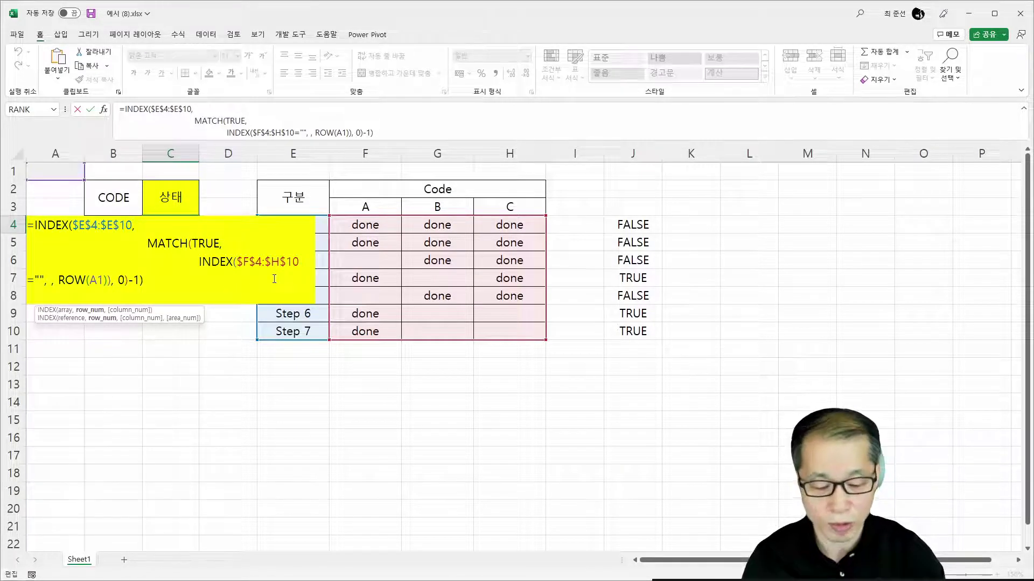
{"action": "key", "text": "ctrl+shift+Return"}
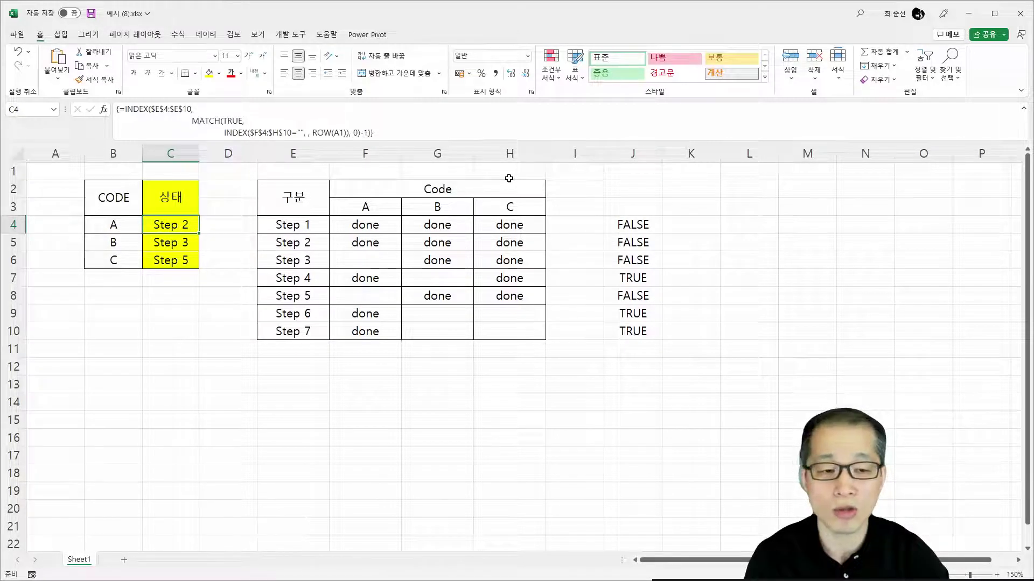
Step: Select the whole of column J containing the TRUE/FALSE test results
{"action": "left_click_drag", "start_coordinate": [634, 224], "coordinate": [636, 334]}
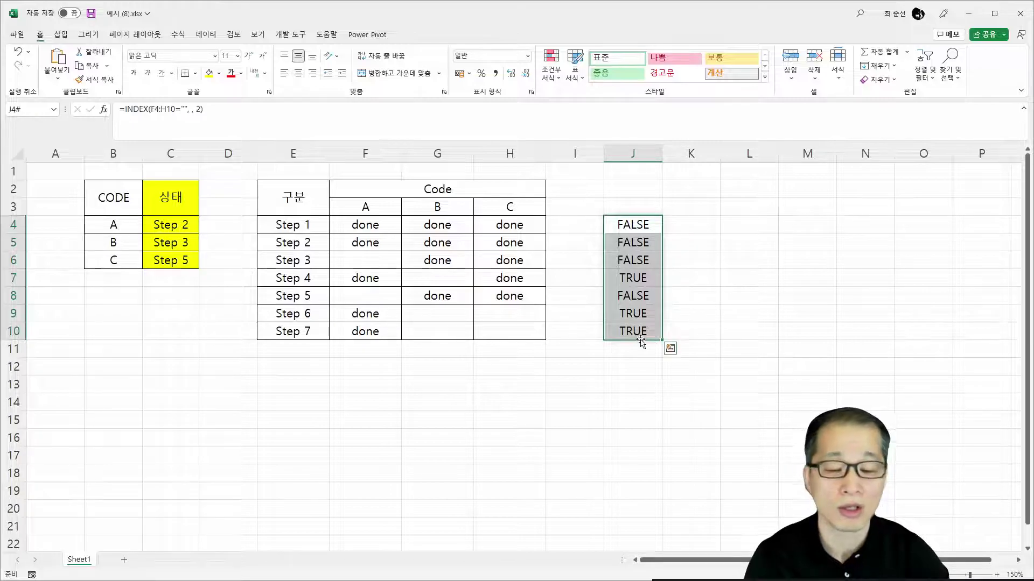
{"action": "left_click", "coordinate": [638, 153]}
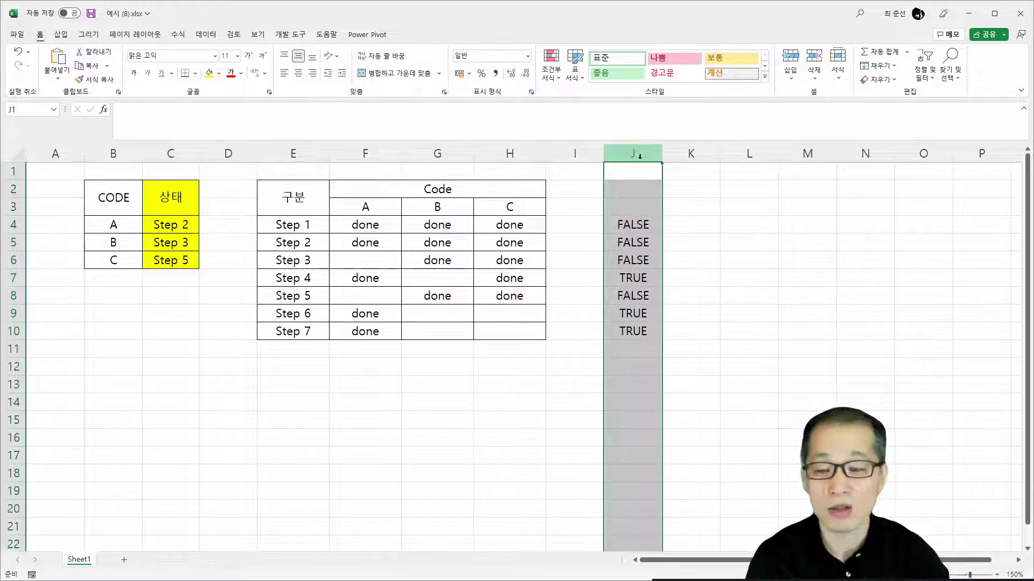